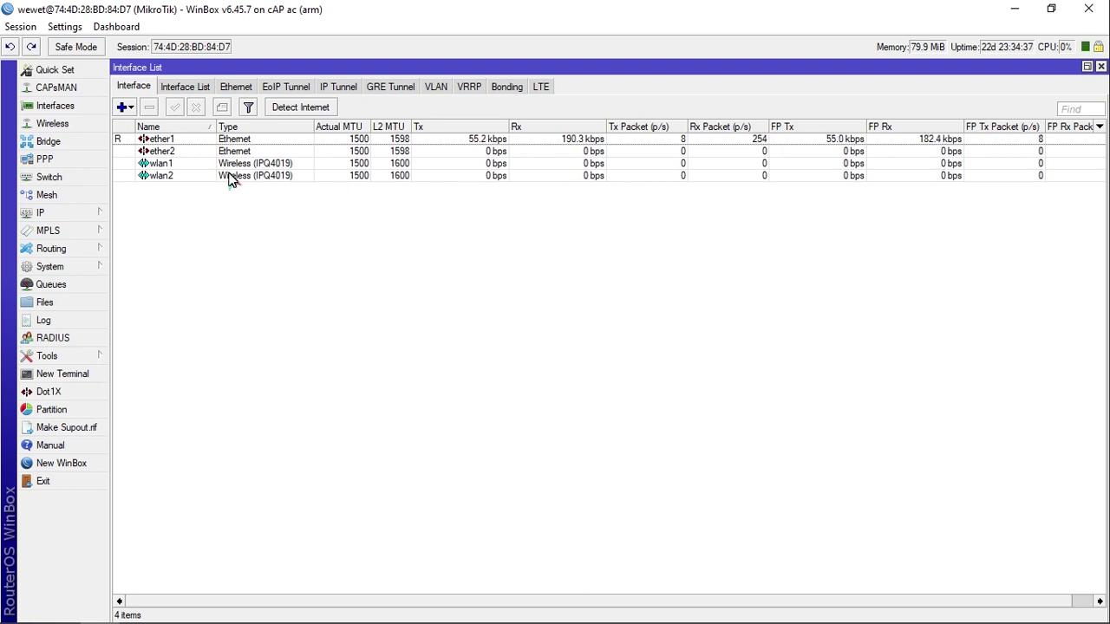
Step: Review the Ethernet and wireless interfaces and their status flags in the interface list
click(181, 142)
click(174, 149)
click(166, 165)
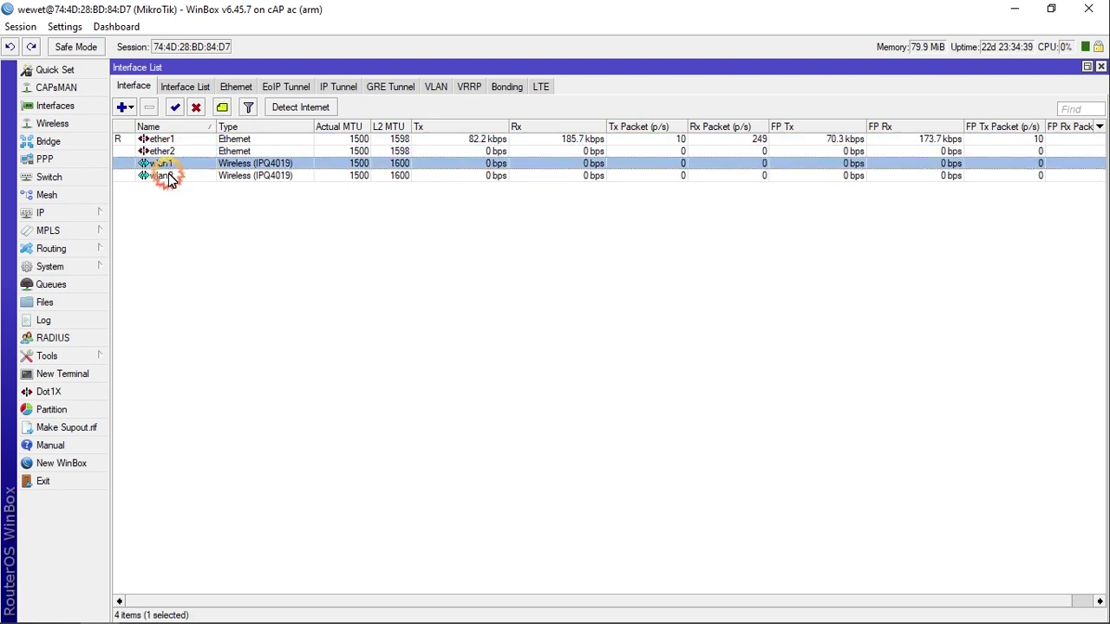
click(165, 175)
click(216, 248)
click(133, 147)
click(124, 140)
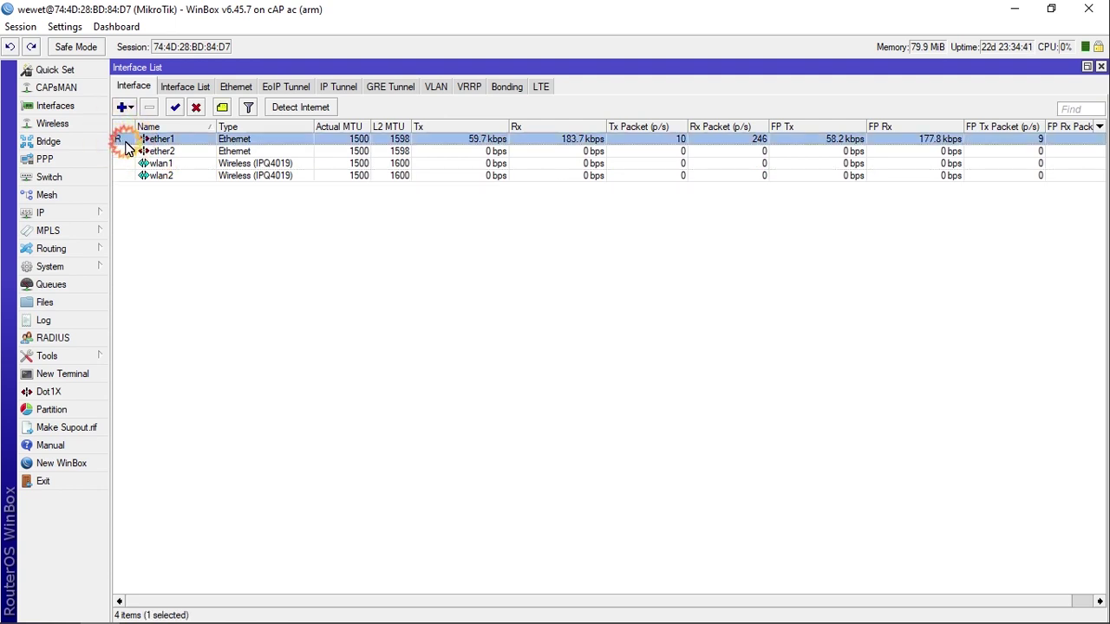
click(238, 261)
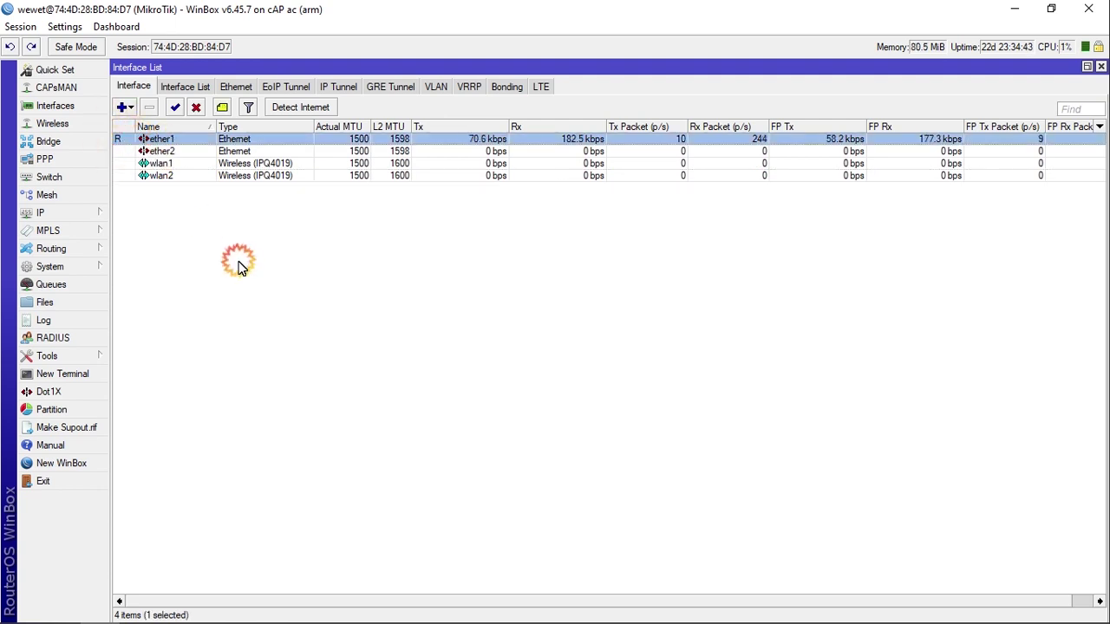
click(310, 264)
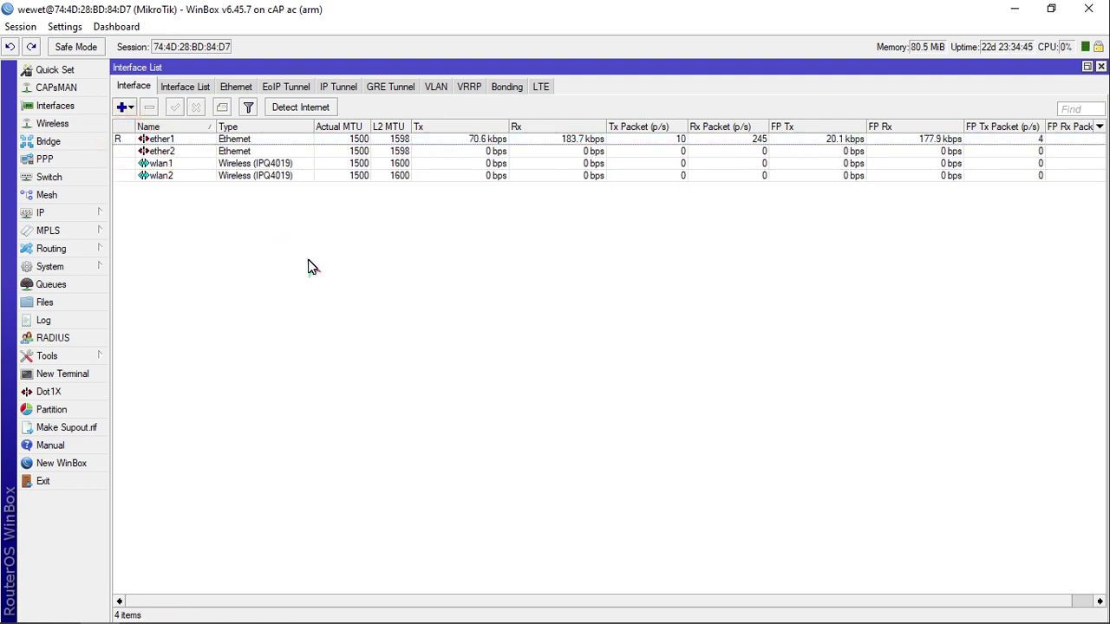
Step: Open the bridge configuration, and inspect the wireless settings of the wlan1 interface
click(70, 145)
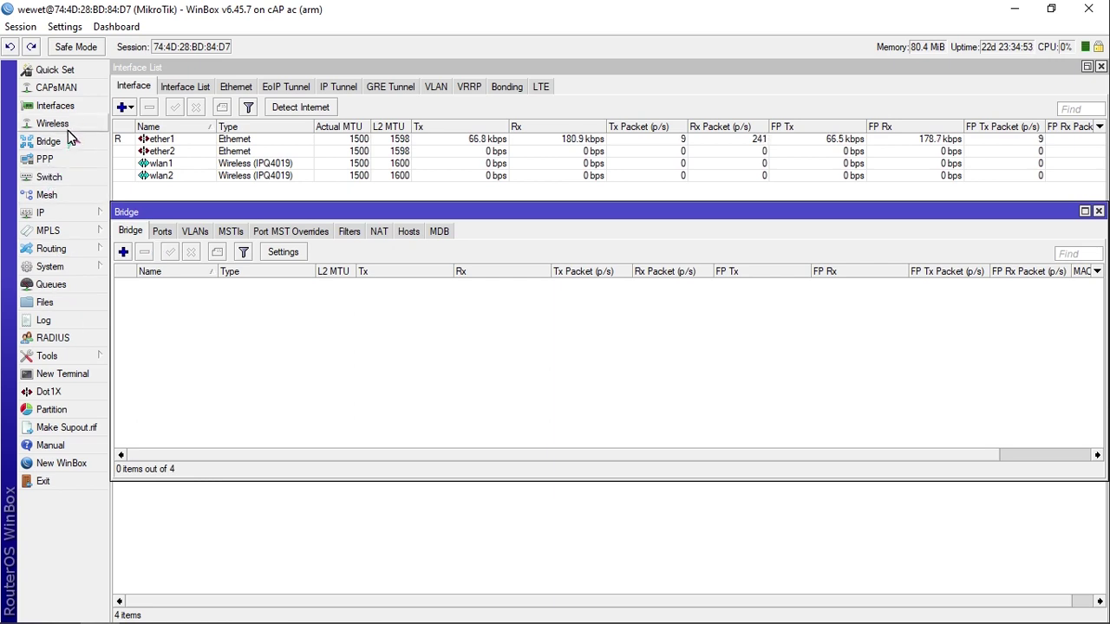
click(144, 215)
click(166, 314)
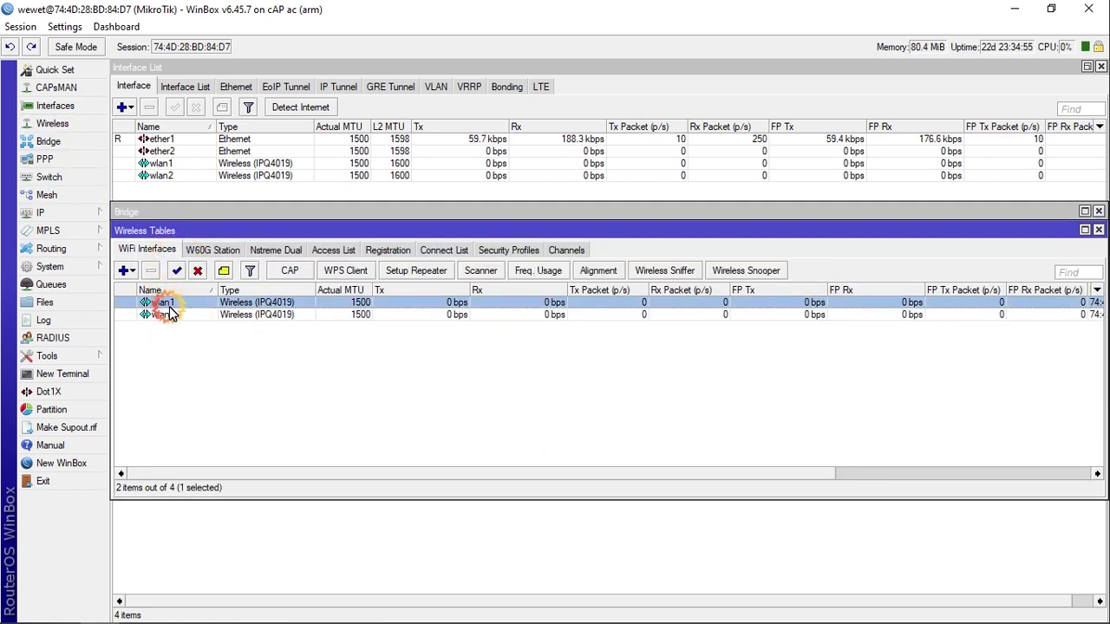
click(189, 304)
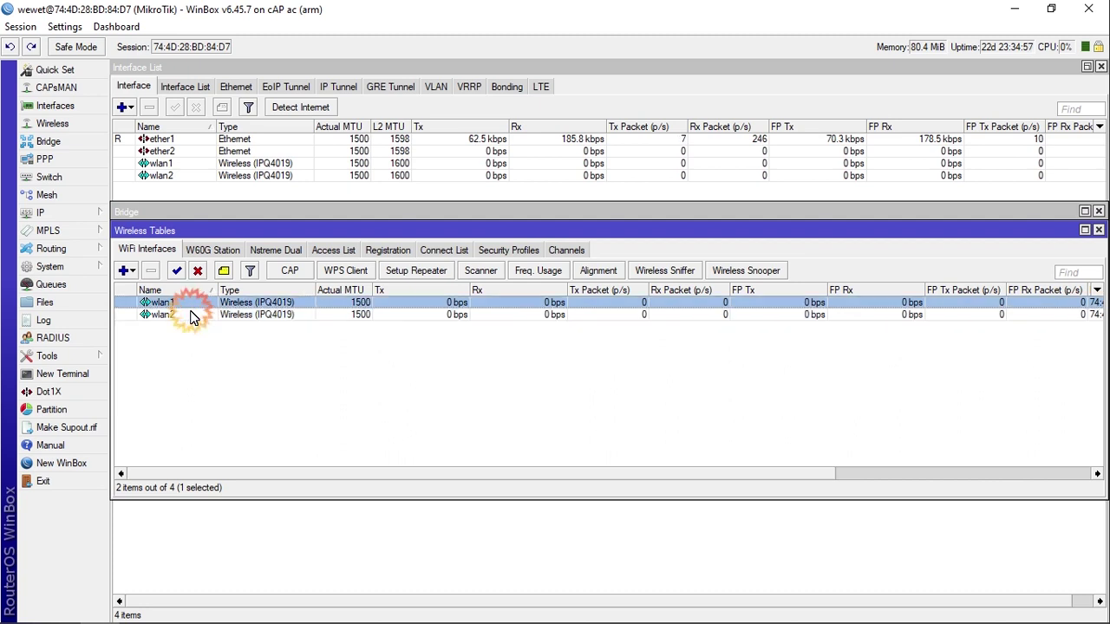
click(462, 328)
double_click(172, 303)
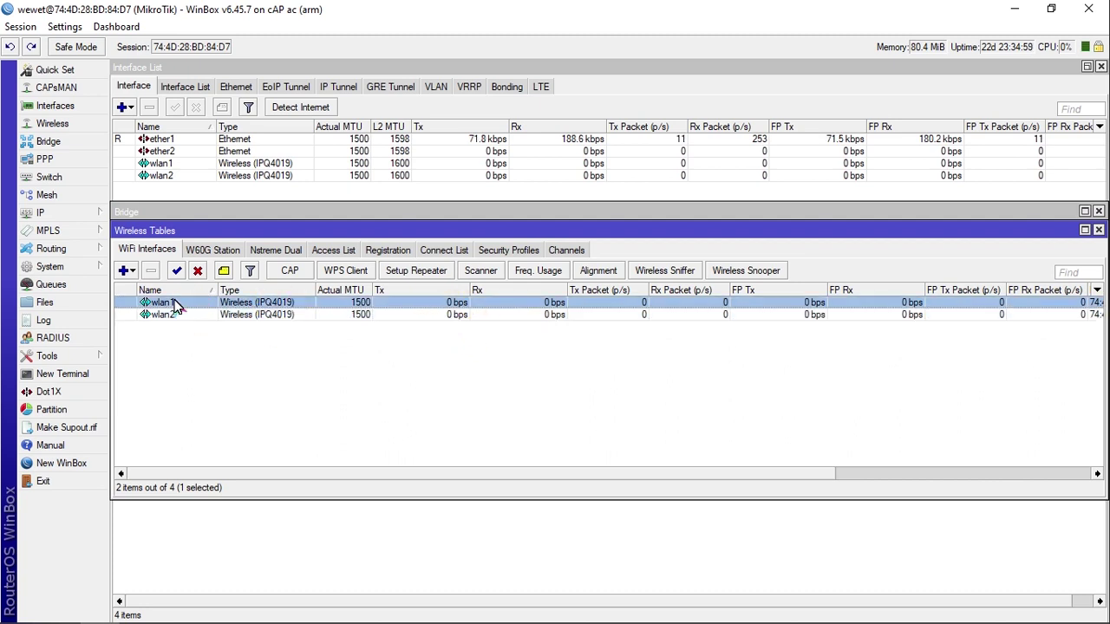
click(744, 88)
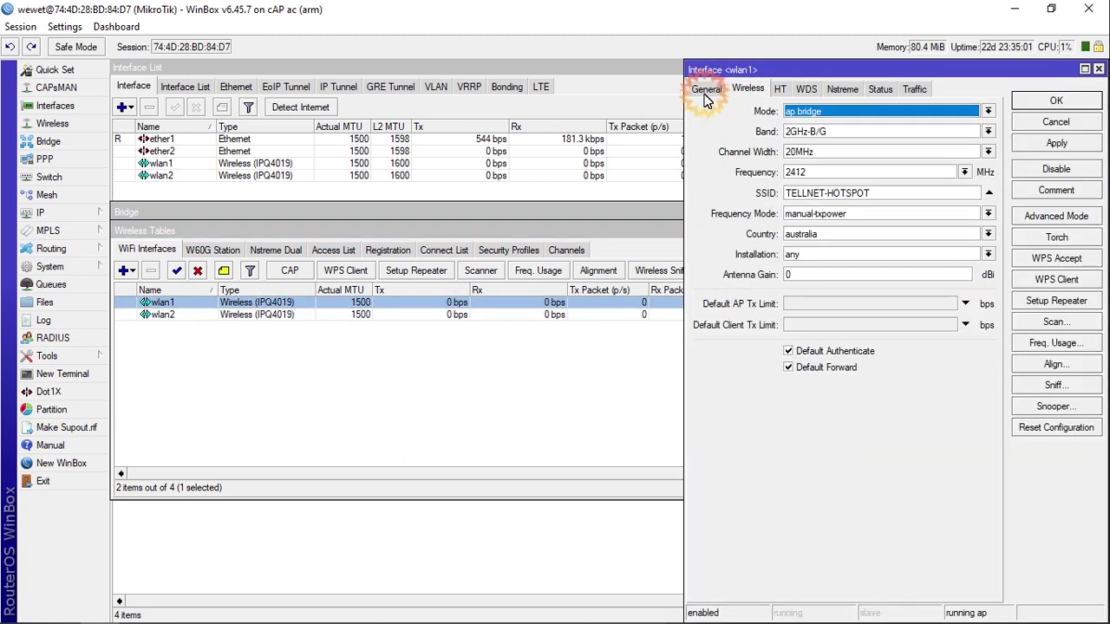
click(1099, 69)
Step: Inspect the wireless settings and SSID of wlan2, and close the wireless tables
double_click(285, 316)
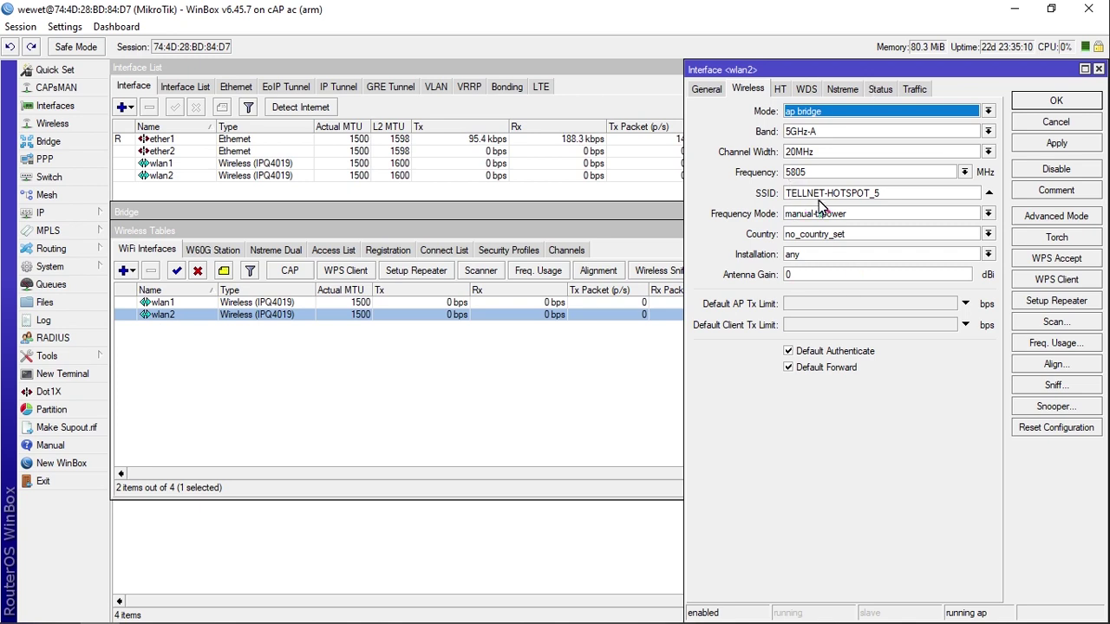
click(888, 192)
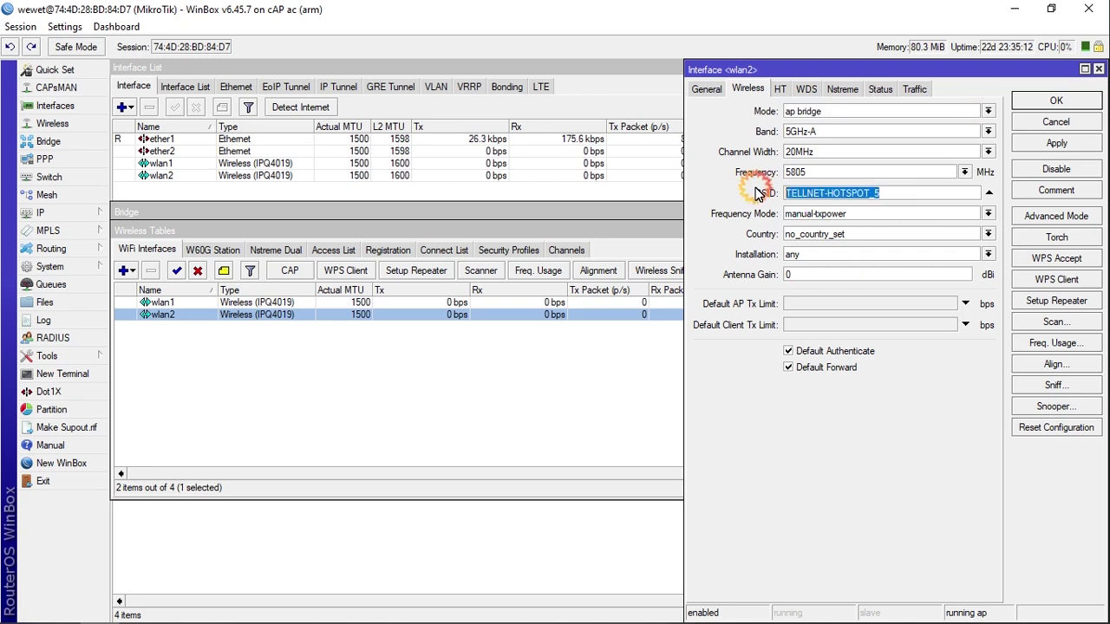
click(978, 101)
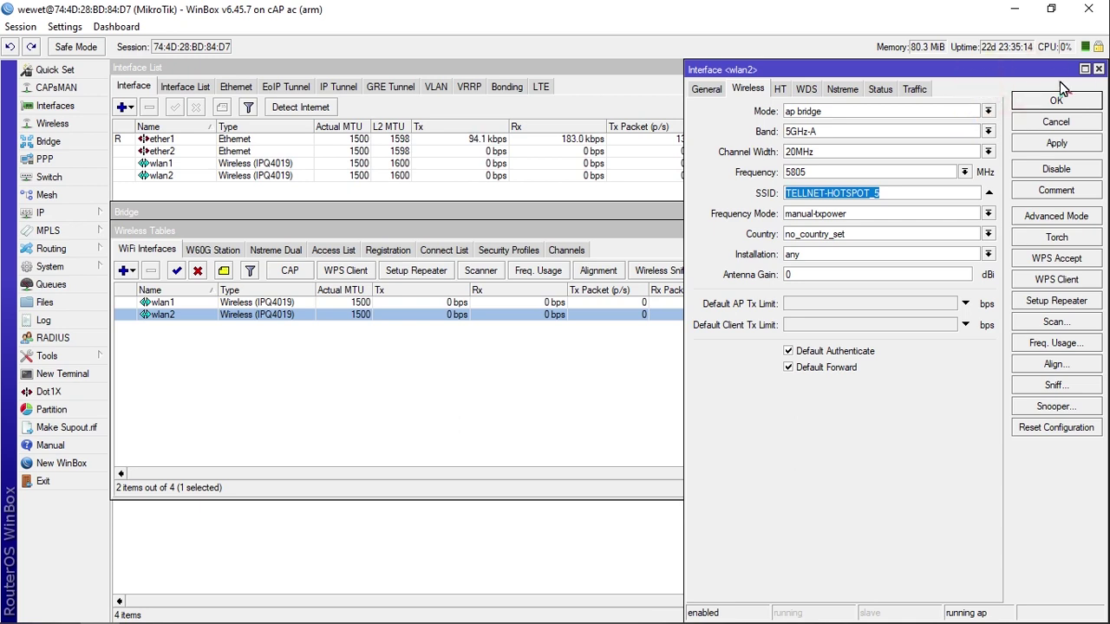
click(1098, 68)
click(770, 336)
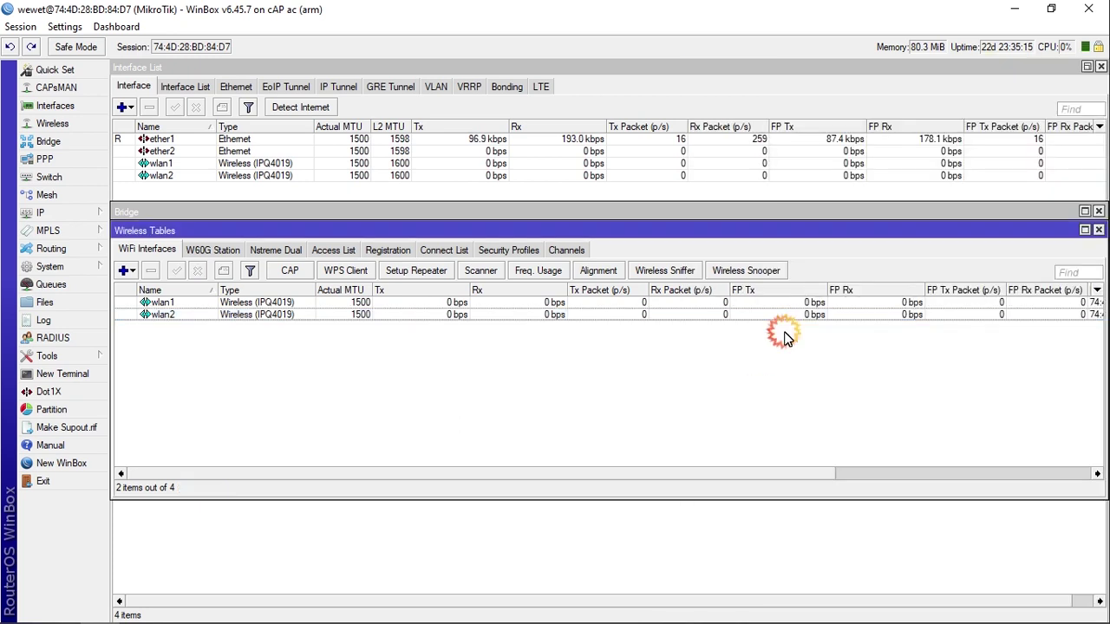
click(1098, 231)
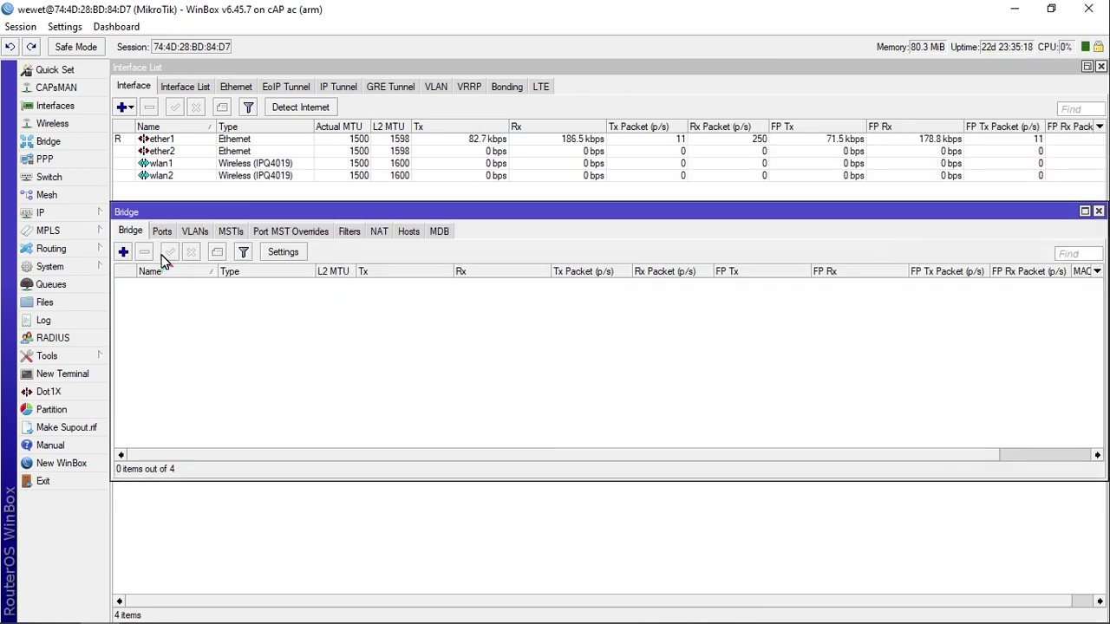
Step: Create a new bridge interface, keeping its default name and settings
click(123, 251)
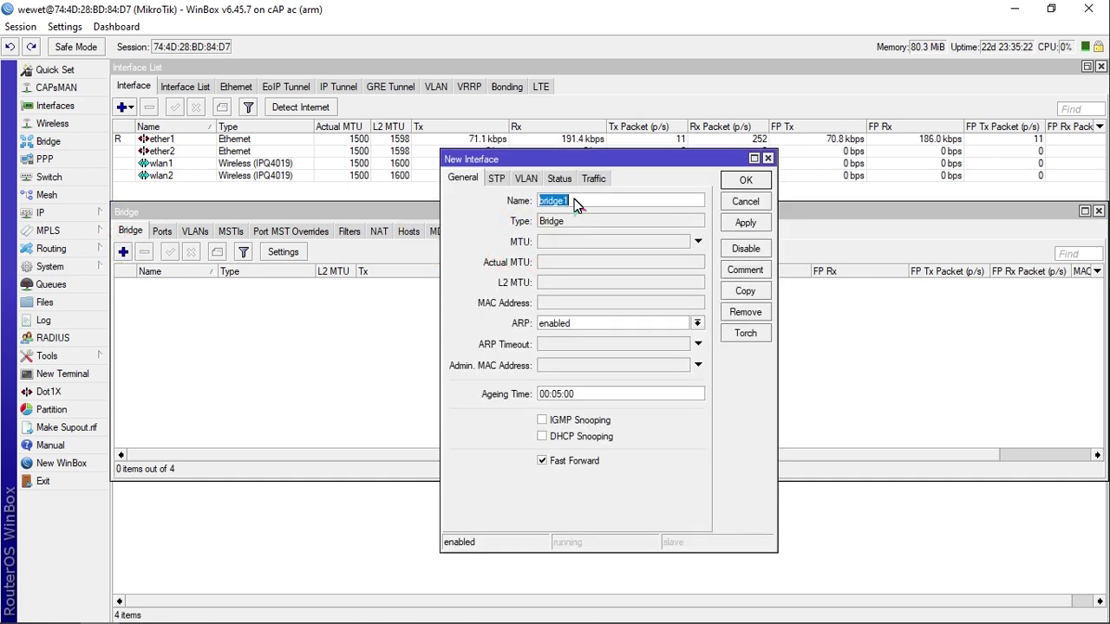
click(518, 201)
click(747, 225)
click(745, 182)
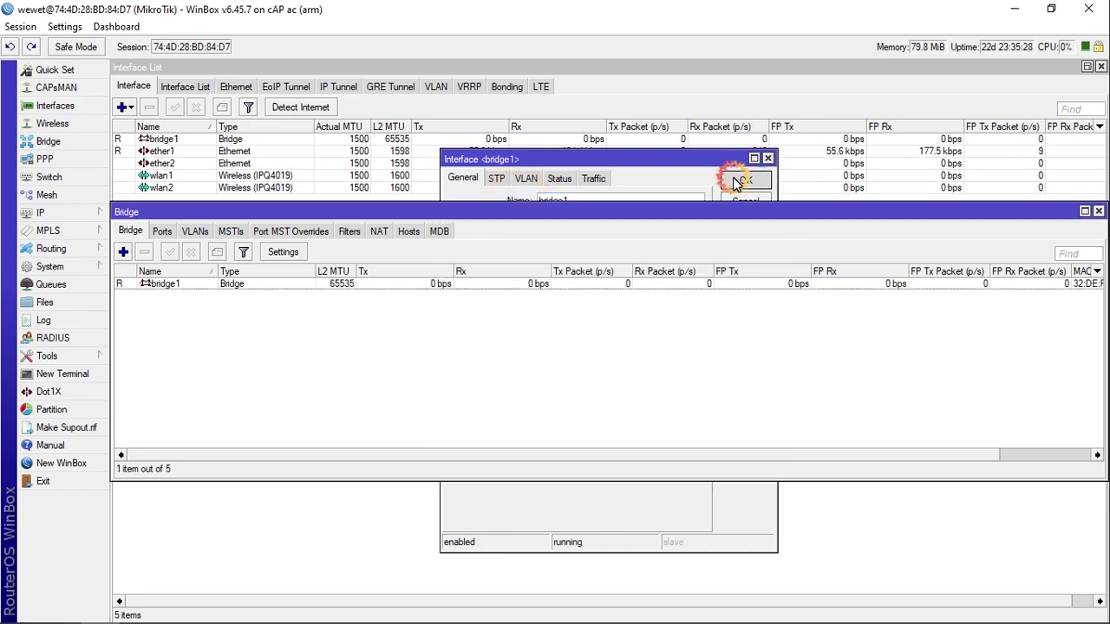
click(180, 139)
click(206, 257)
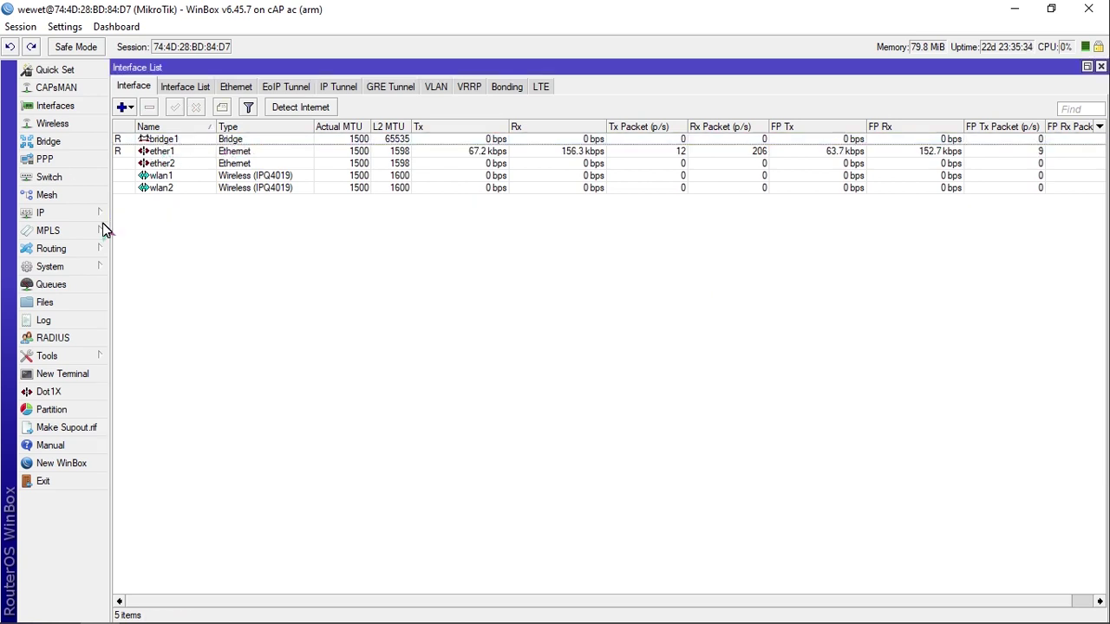
Step: Add ether1 as a port of bridge1
click(60, 144)
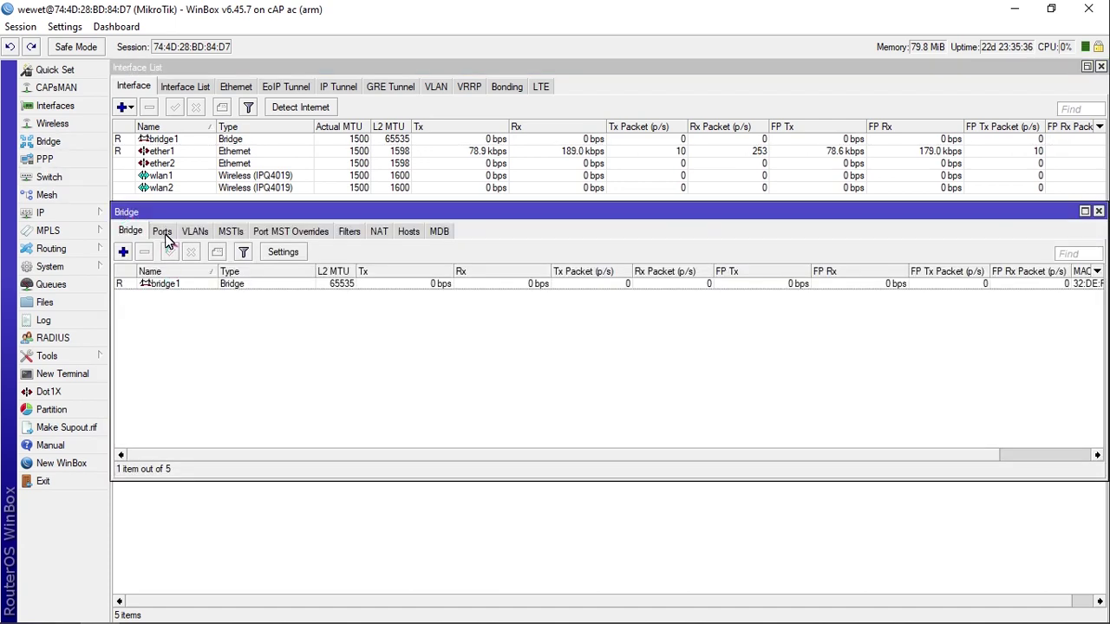
click(165, 233)
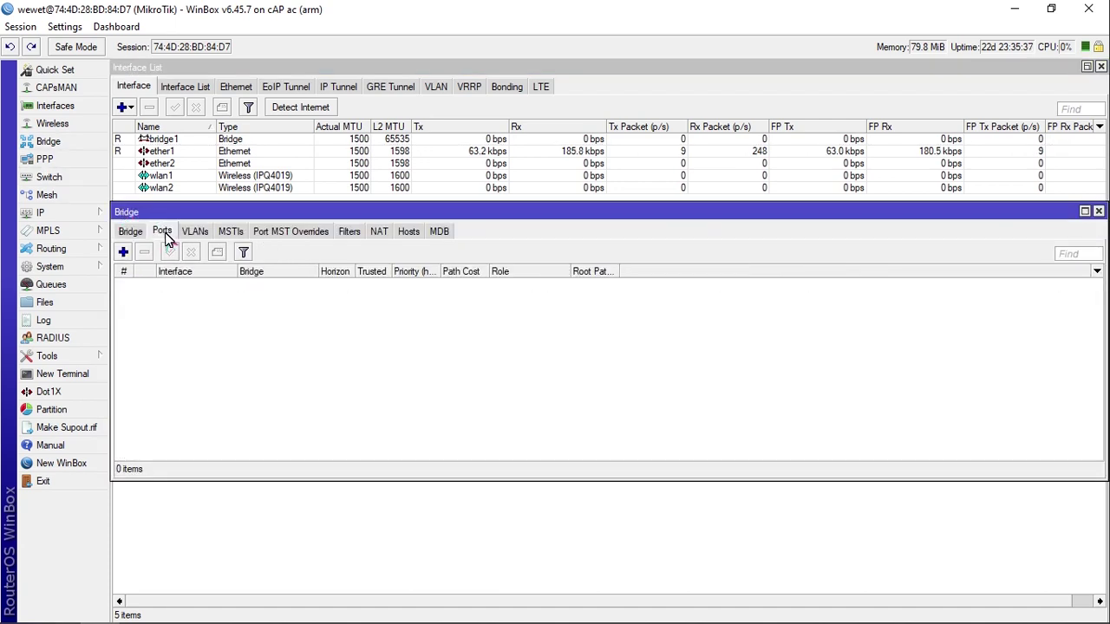
click(122, 251)
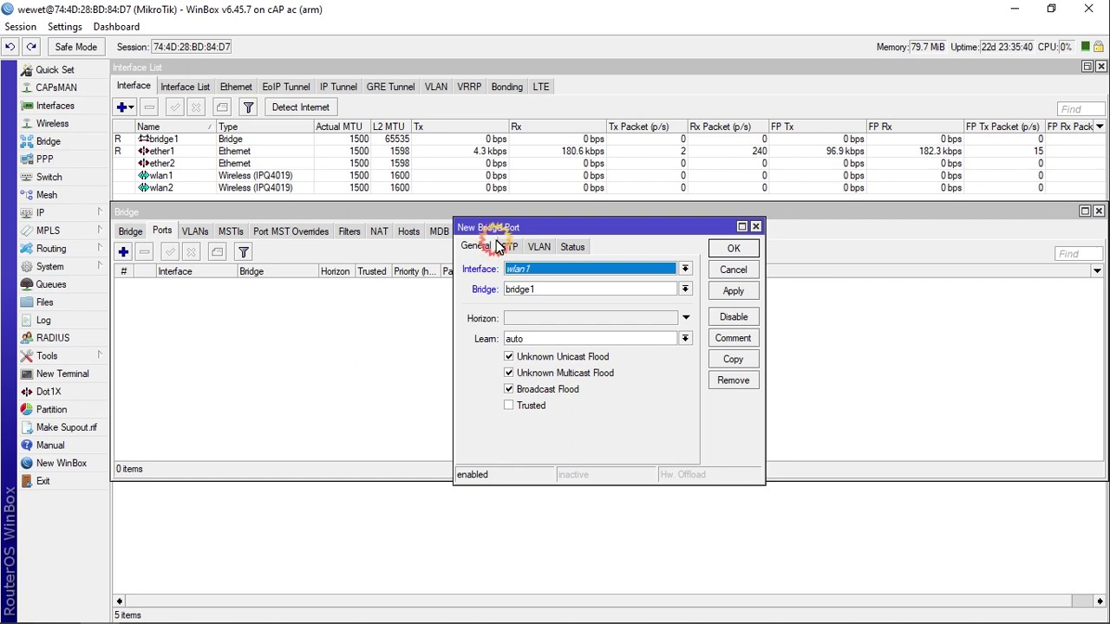
drag(496, 230, 480, 262)
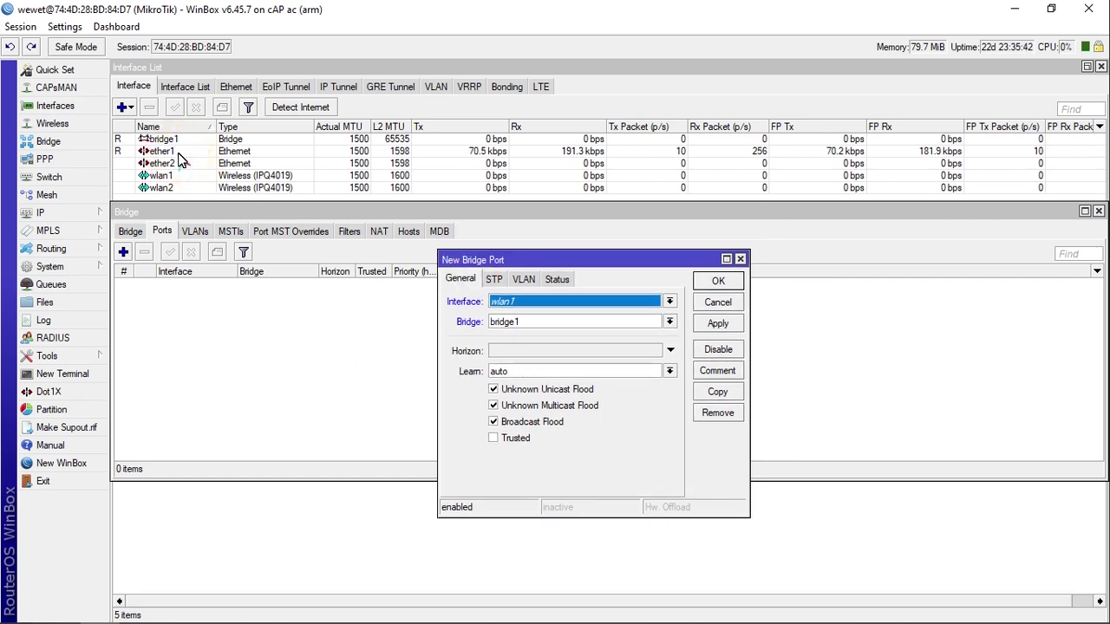
click(572, 304)
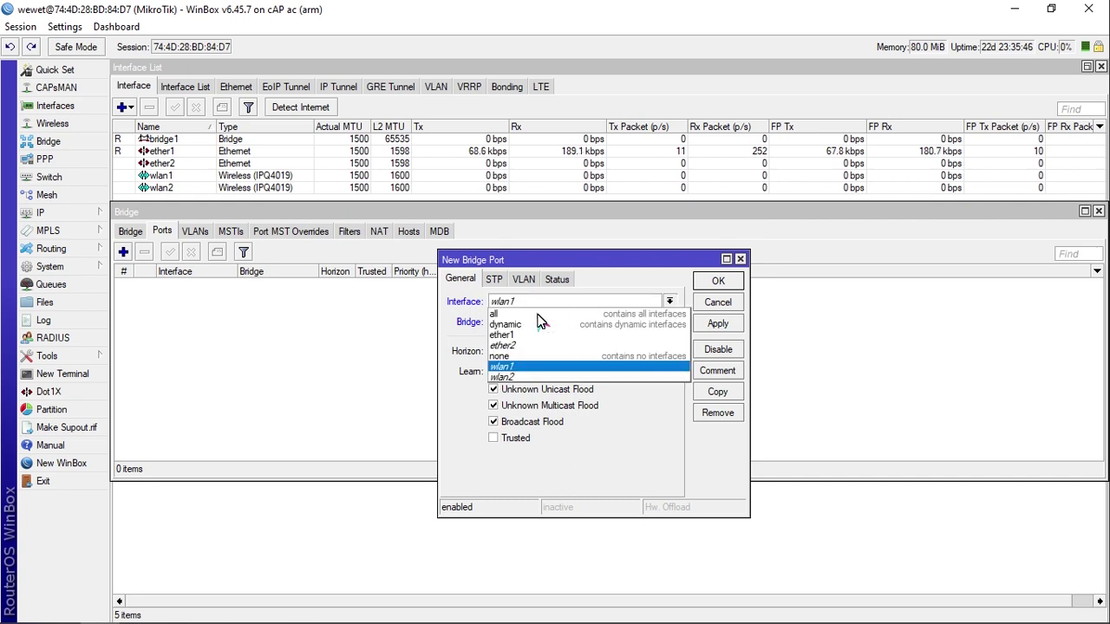
click(516, 335)
click(720, 325)
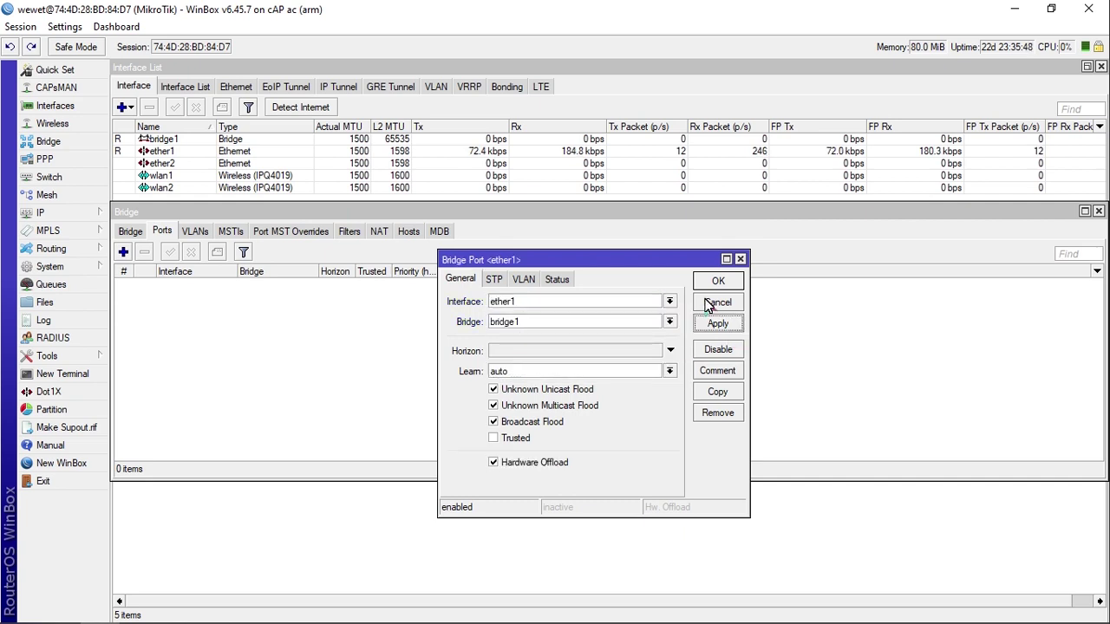
click(717, 283)
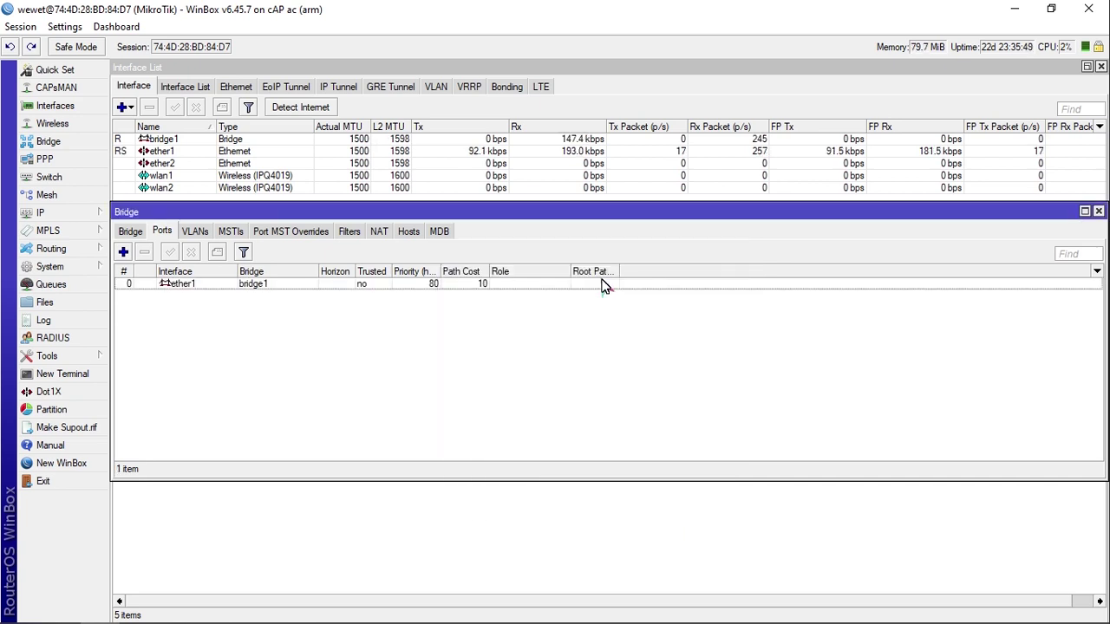
Step: Add ether2 as a port of bridge1
click(123, 253)
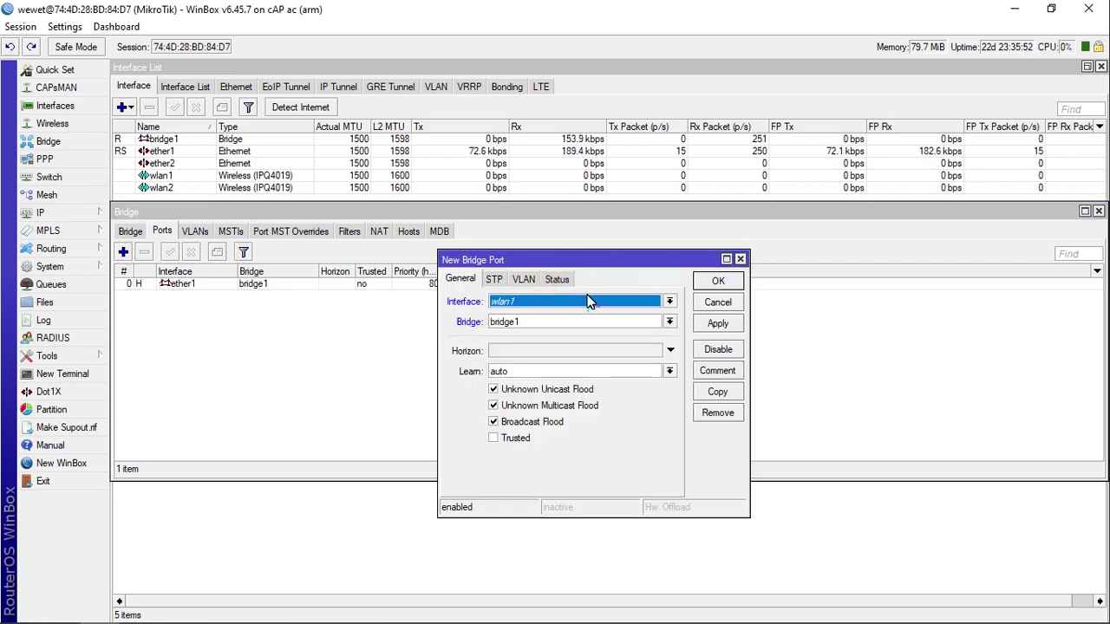
click(586, 301)
click(565, 345)
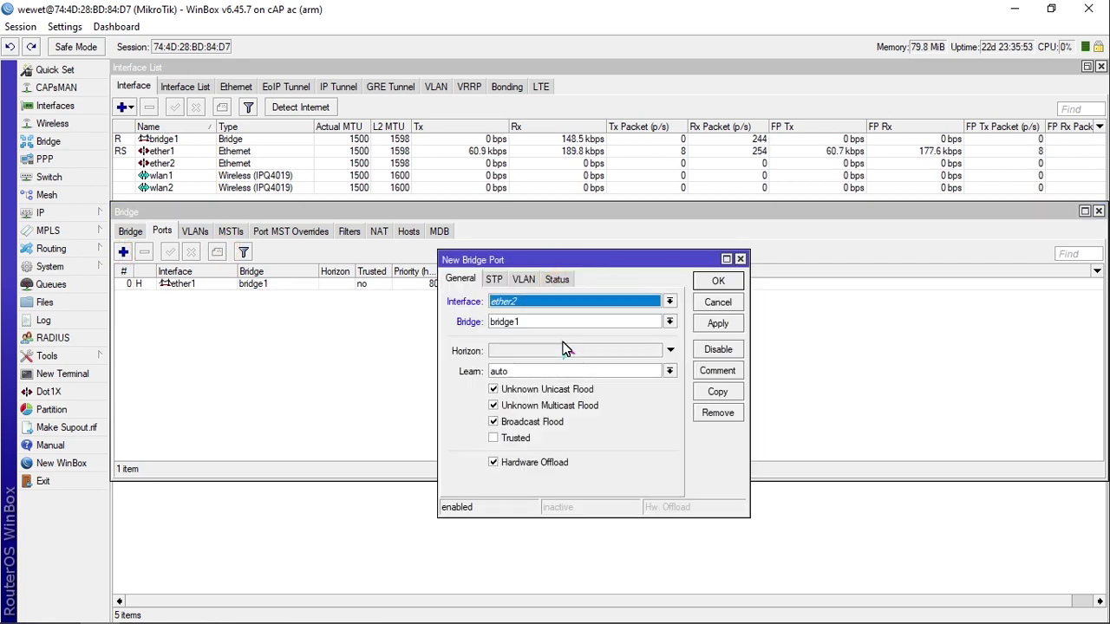
click(707, 325)
click(706, 304)
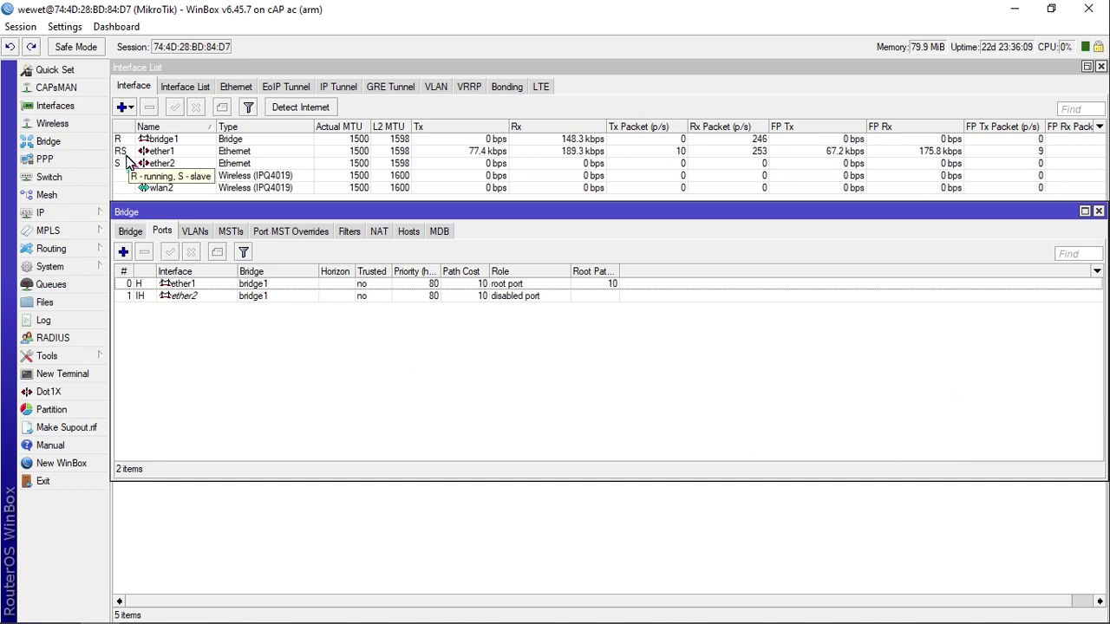
click(144, 202)
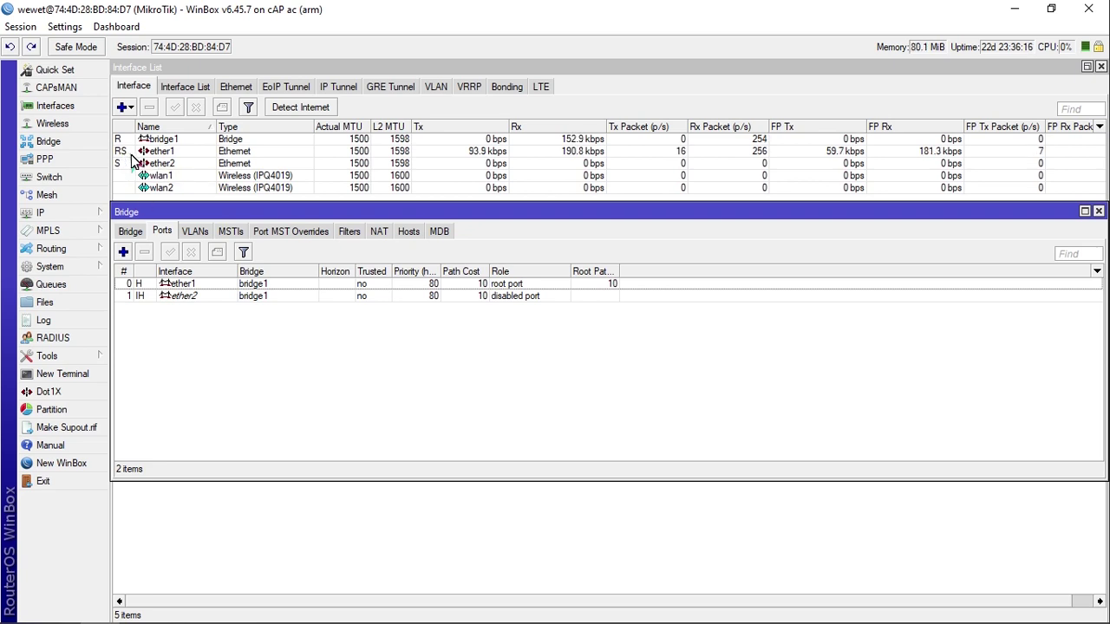
click(128, 211)
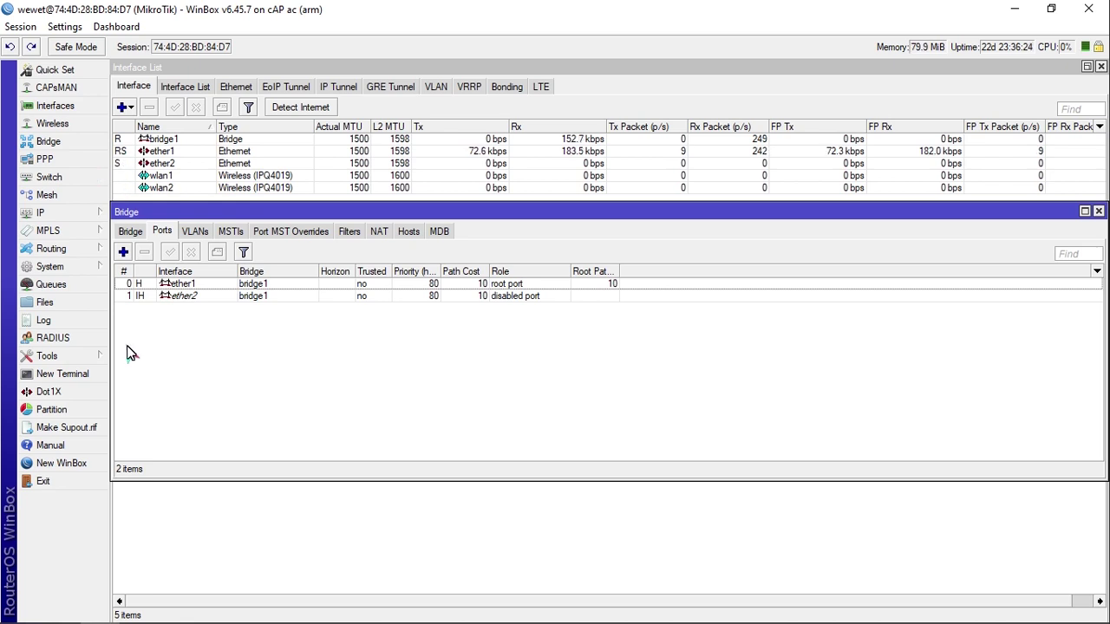
Step: Add the wlan1 wireless interface as a port of bridge1
click(123, 252)
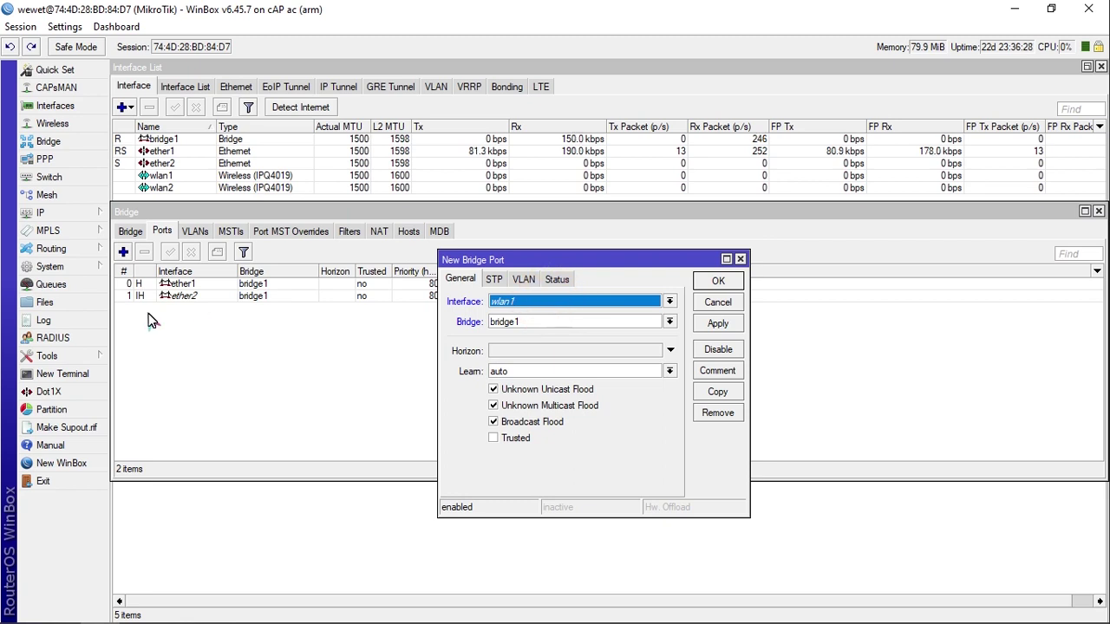
click(670, 301)
click(672, 369)
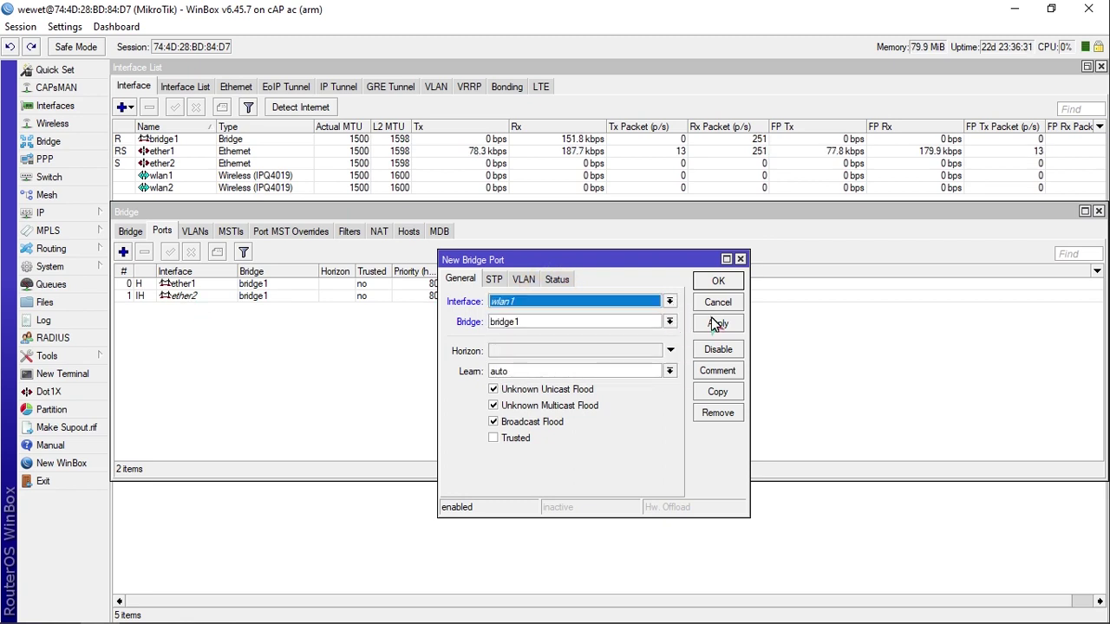
click(714, 324)
click(718, 281)
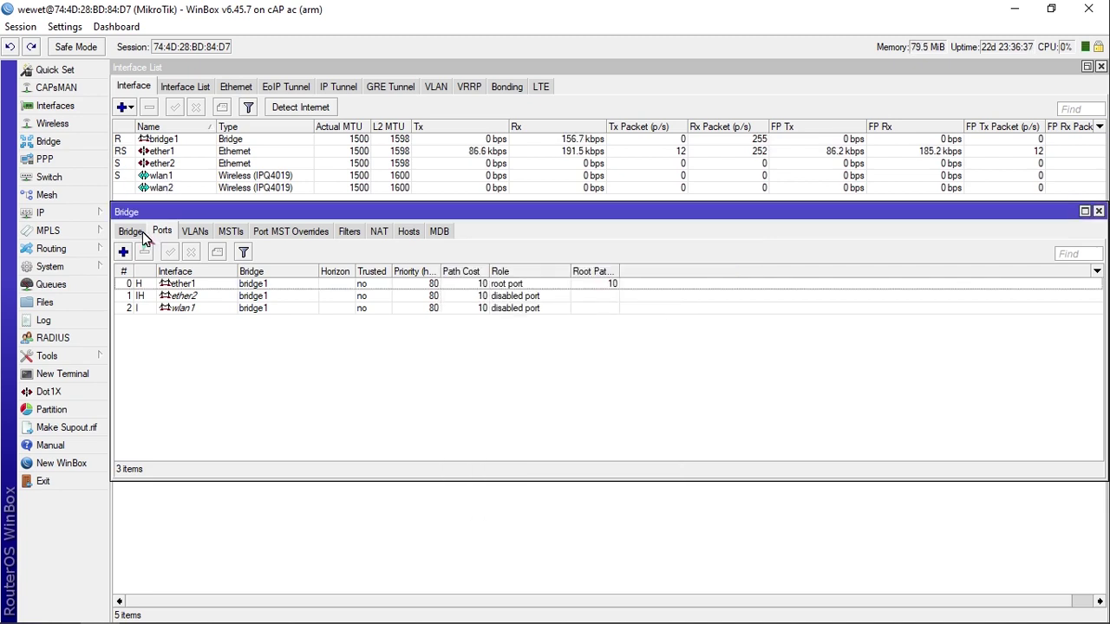
Step: Add the wlan2 wireless interface as a port of bridge1
click(123, 252)
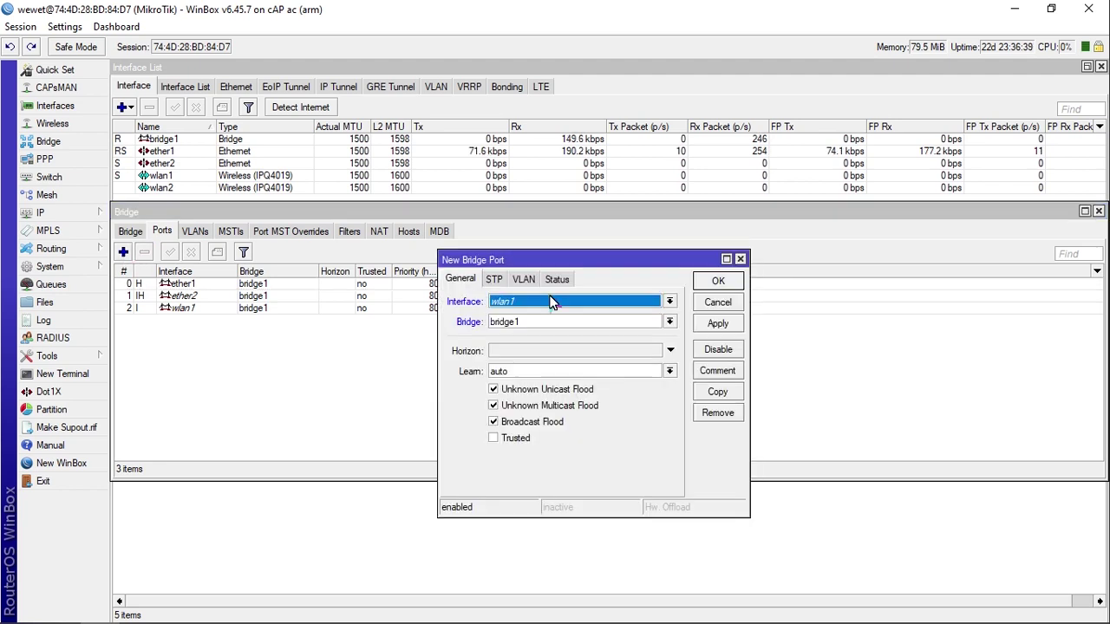
click(602, 302)
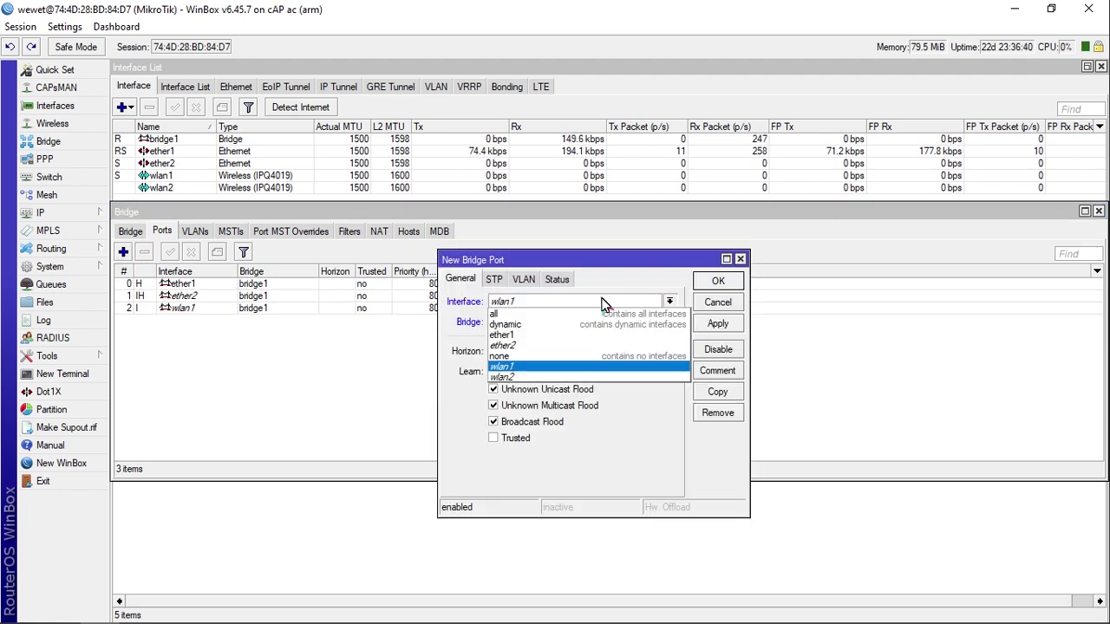
click(544, 378)
click(716, 325)
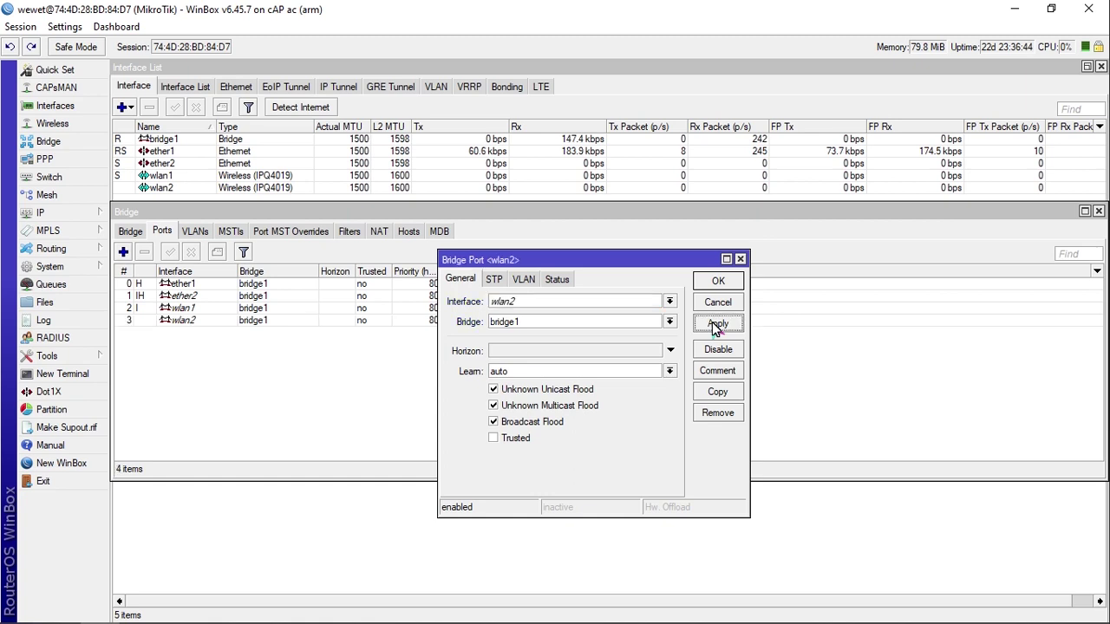
Step: Confirm the wlan2 bridge port and set bridge1's STP protocol mode to none
click(718, 283)
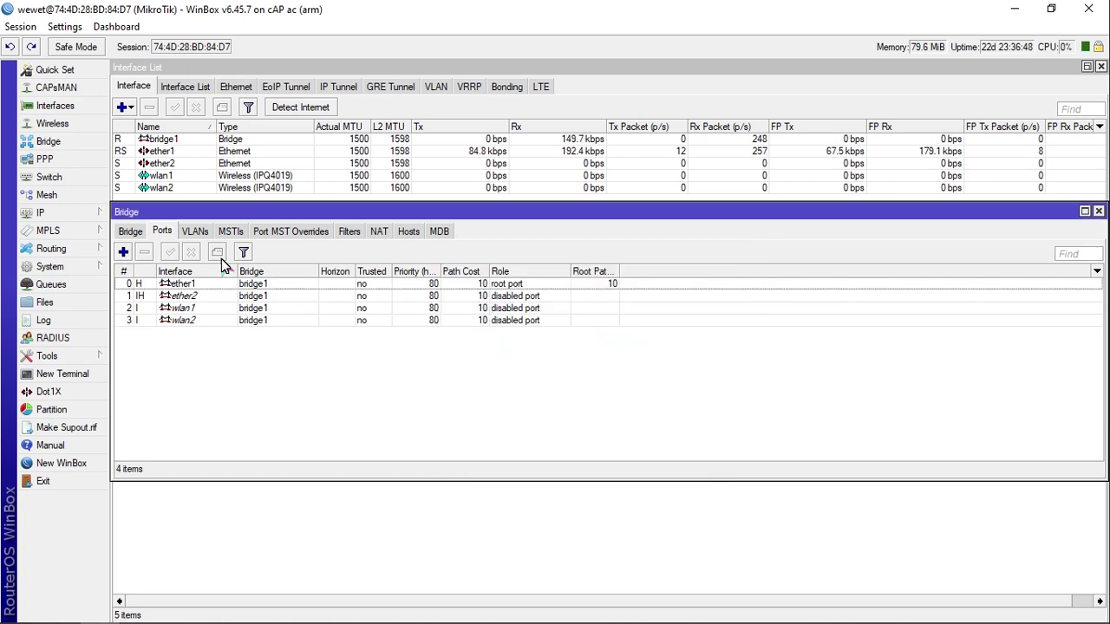
click(131, 232)
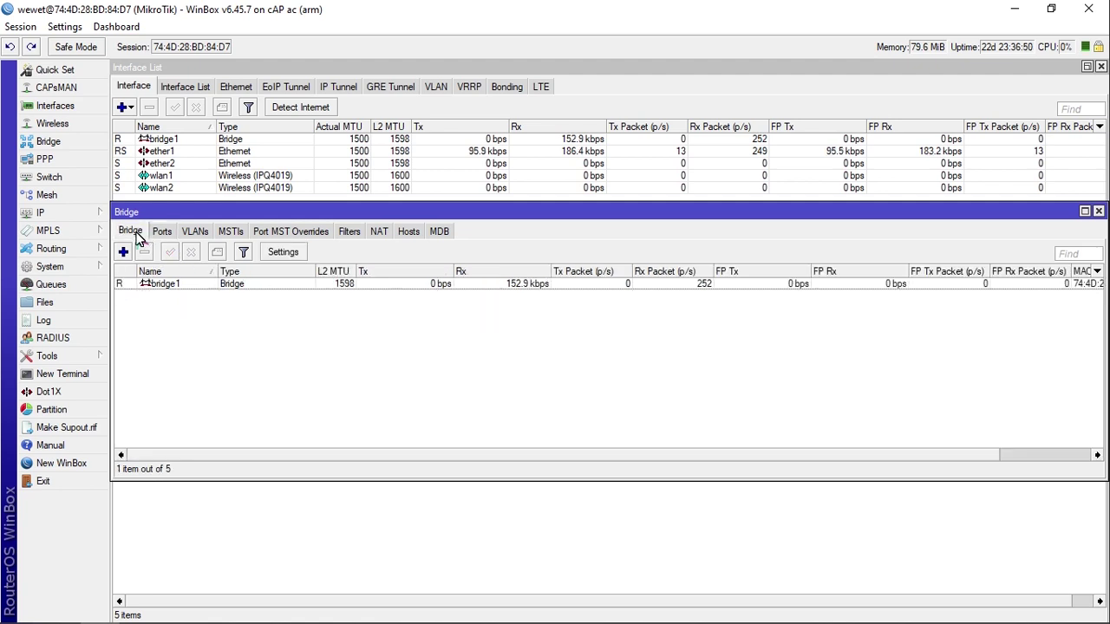
double_click(178, 286)
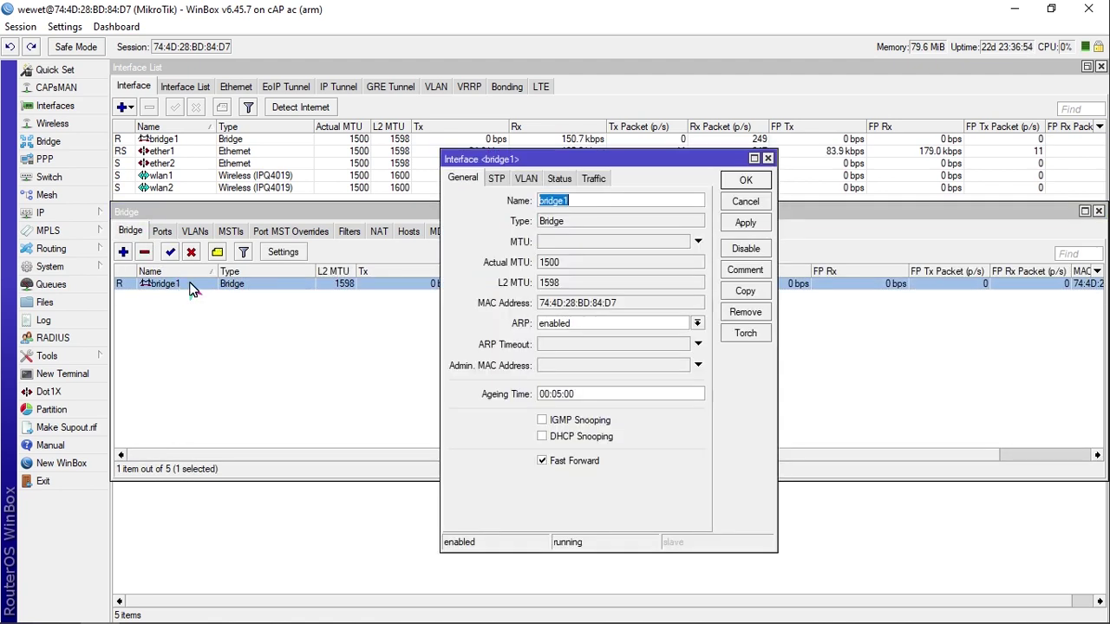
click(494, 180)
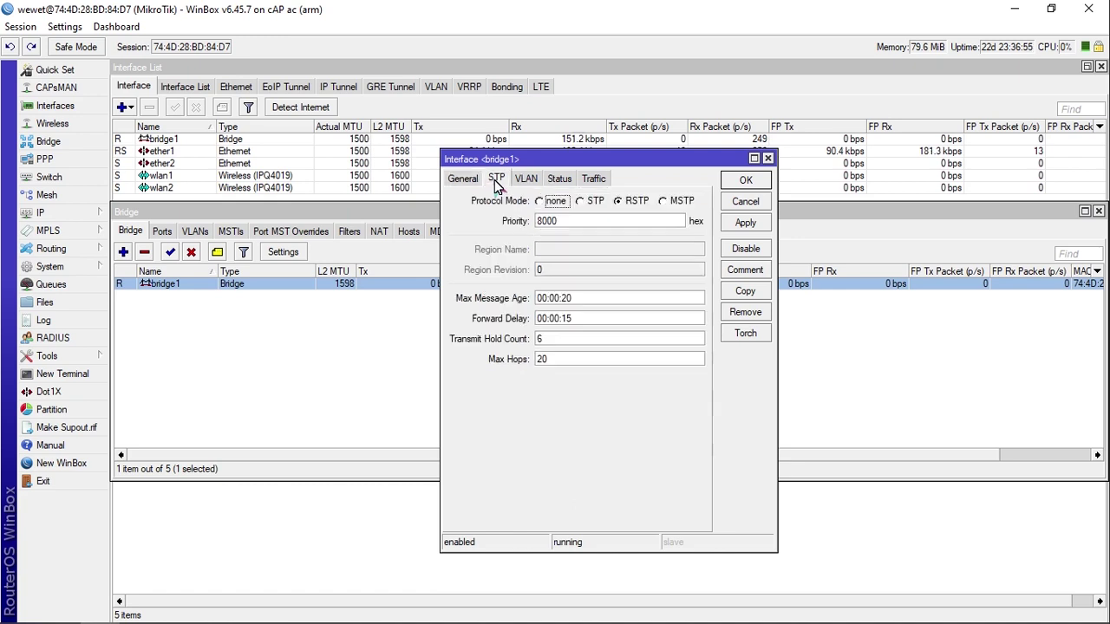
click(540, 201)
click(747, 224)
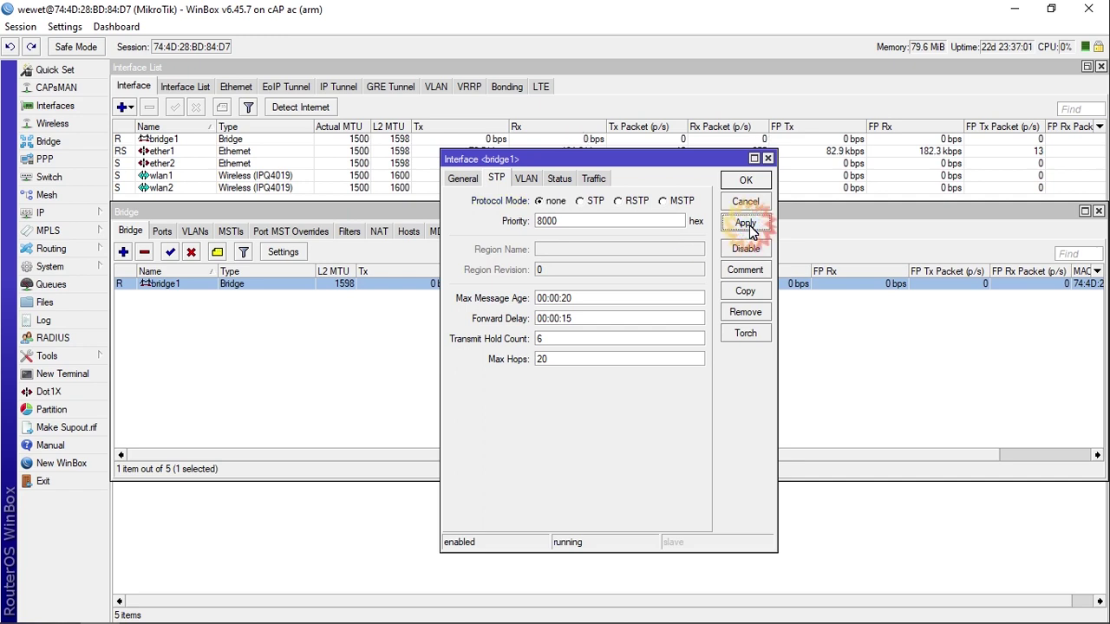
click(746, 179)
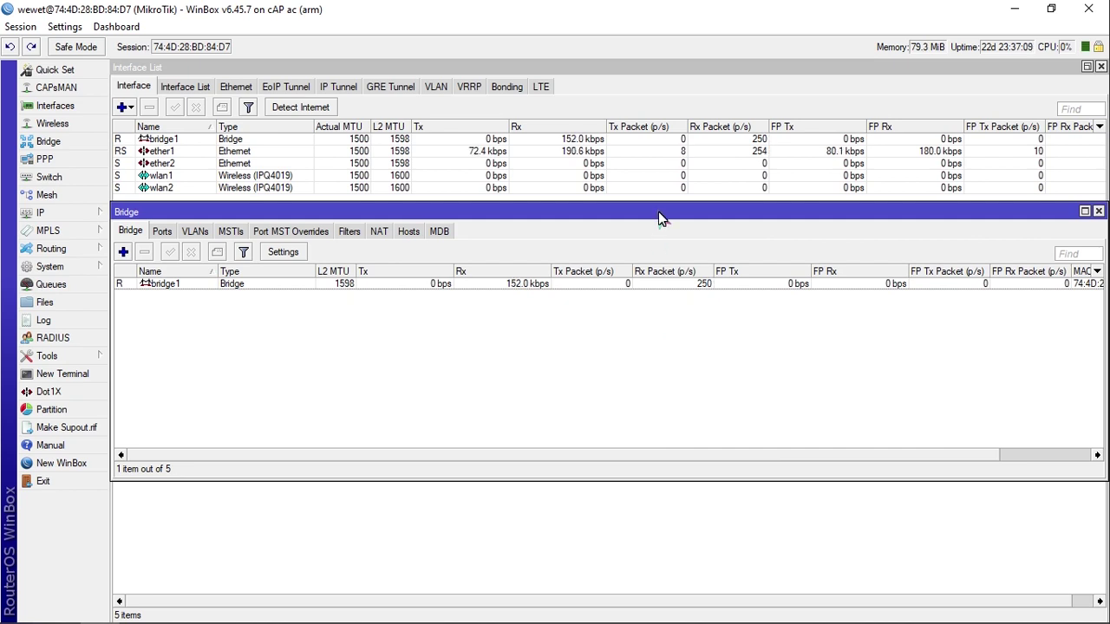
Step: Check the wireless registration table for connected clients and inspect the details of the client on wlan2
click(559, 340)
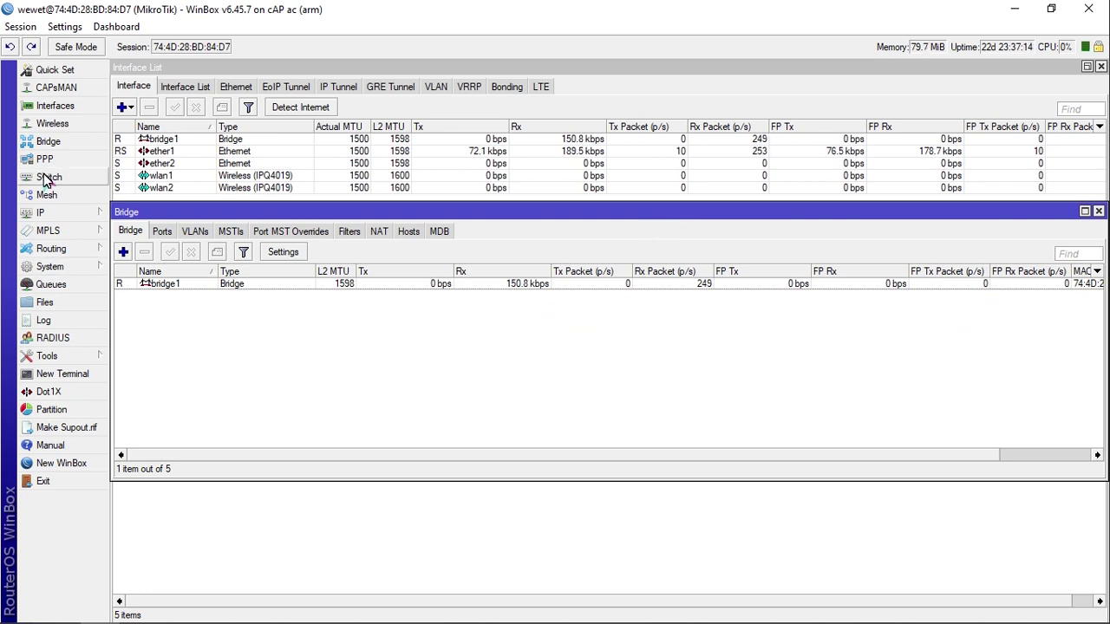
click(50, 214)
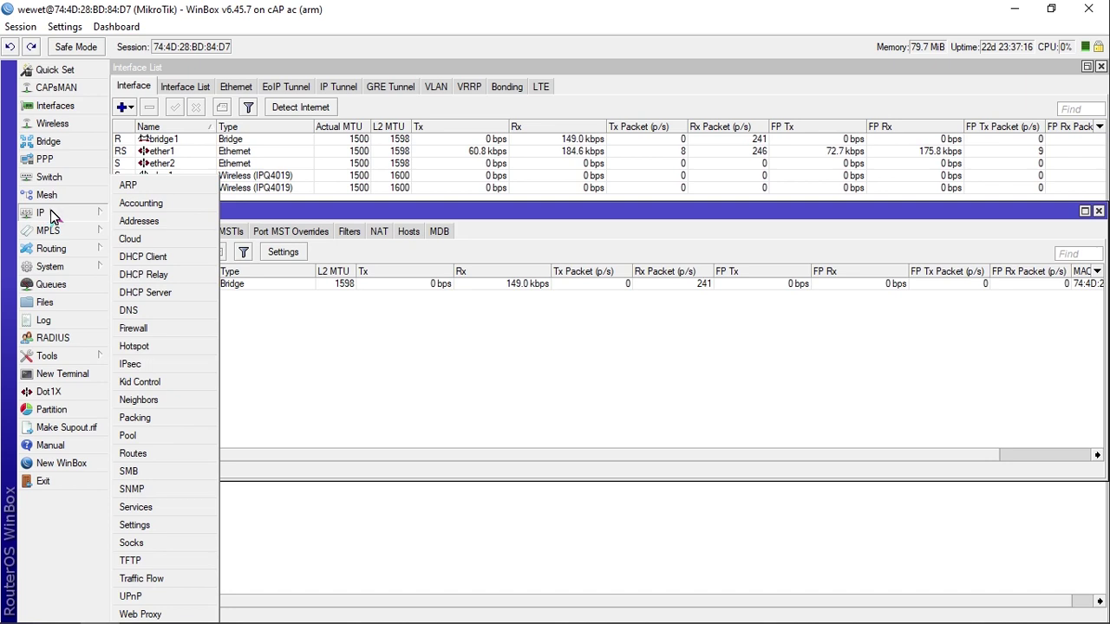
click(52, 126)
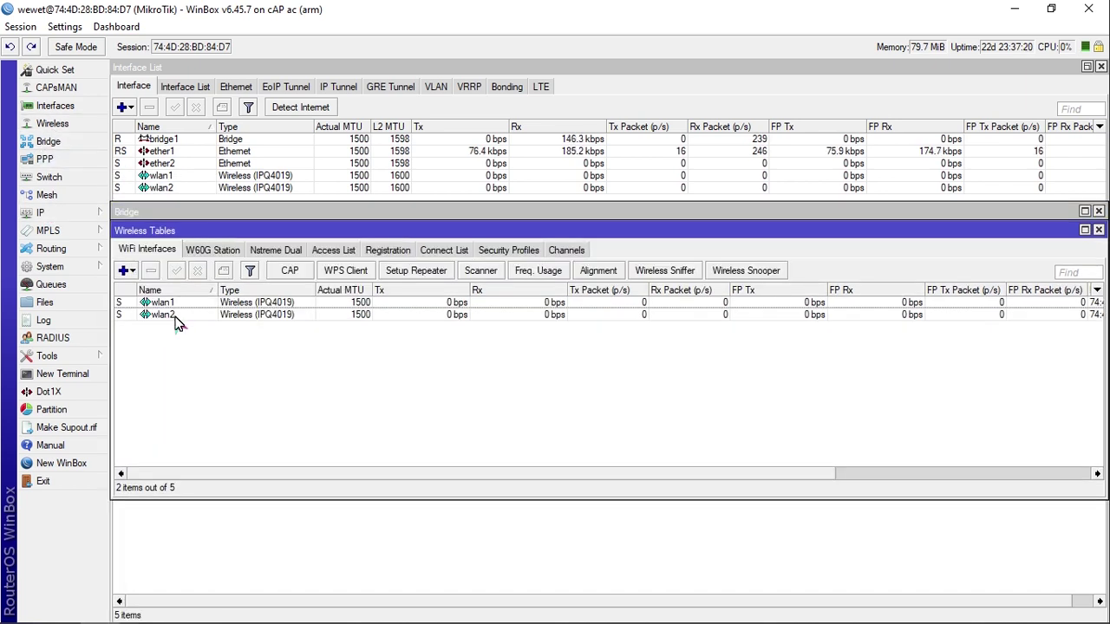
click(386, 253)
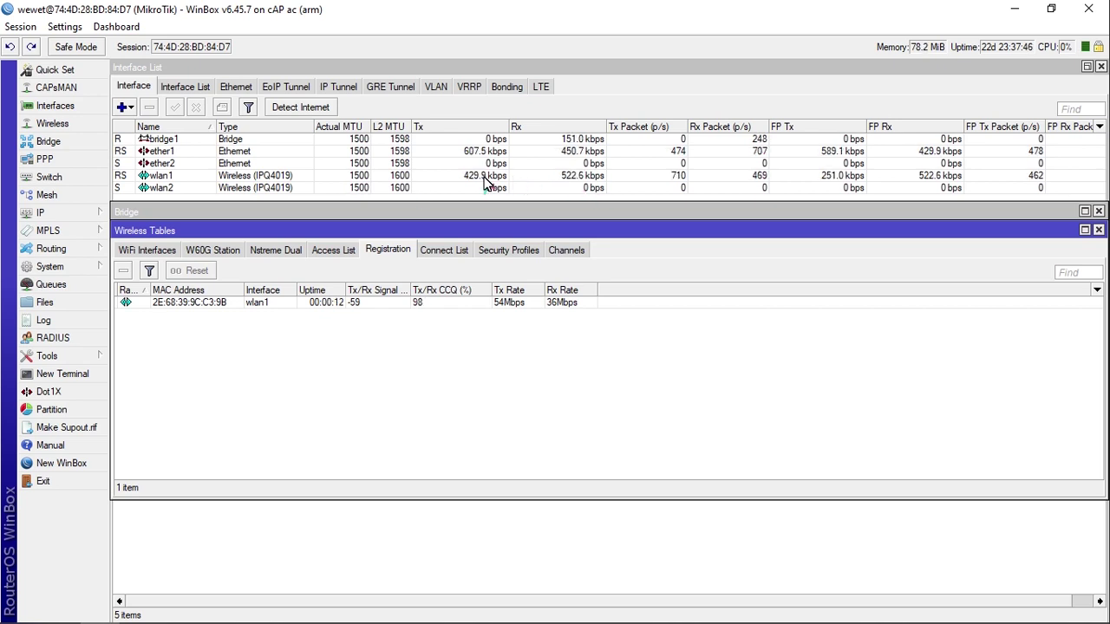
click(171, 303)
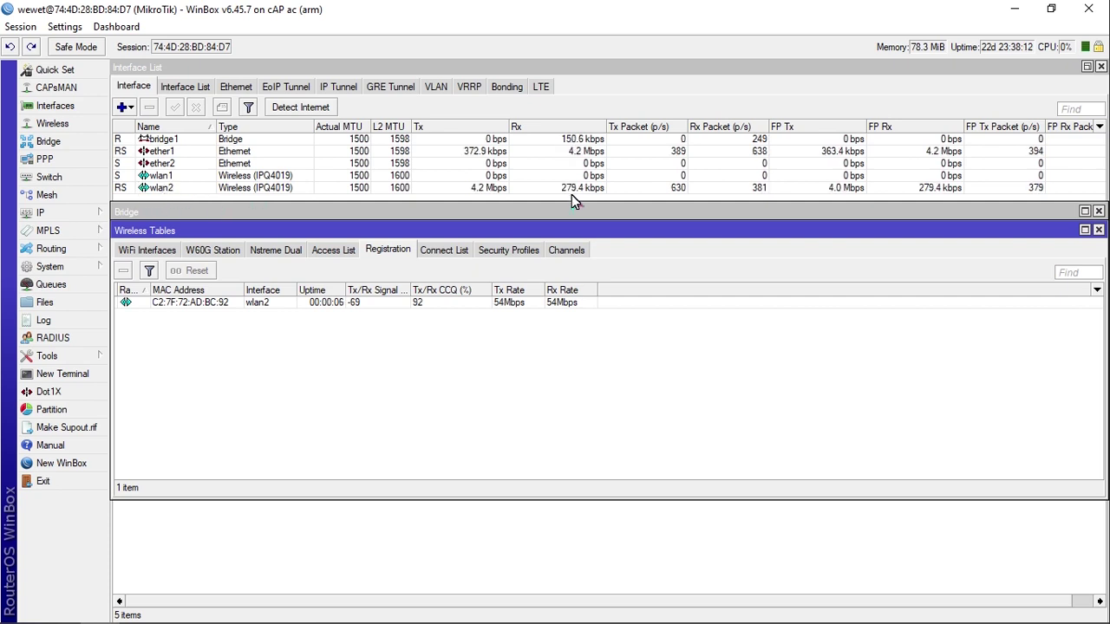
double_click(204, 303)
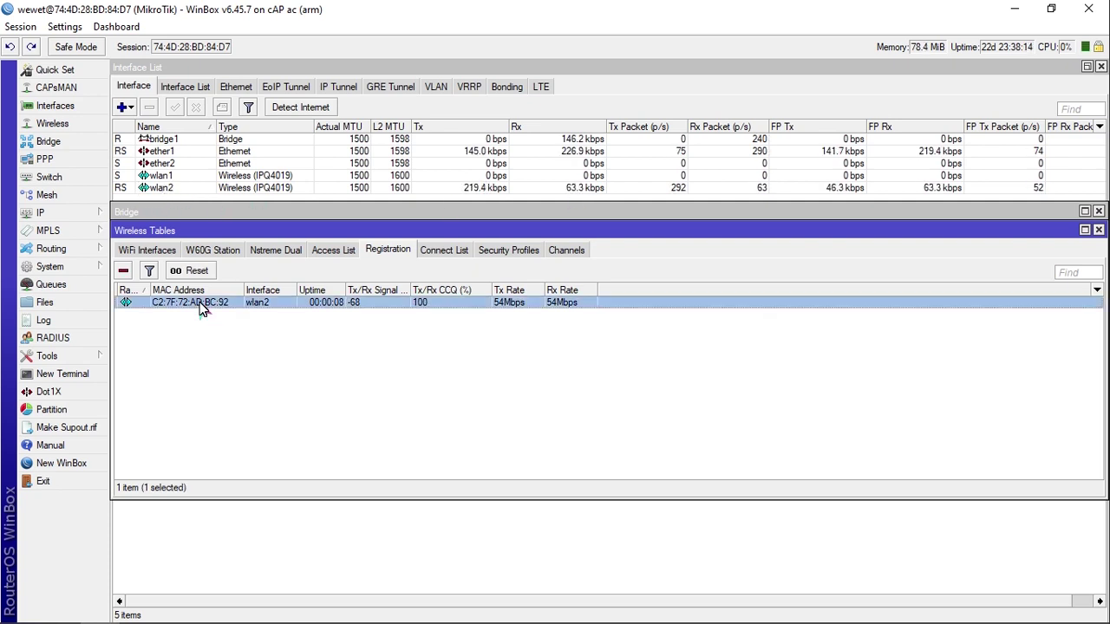
double_click(520, 248)
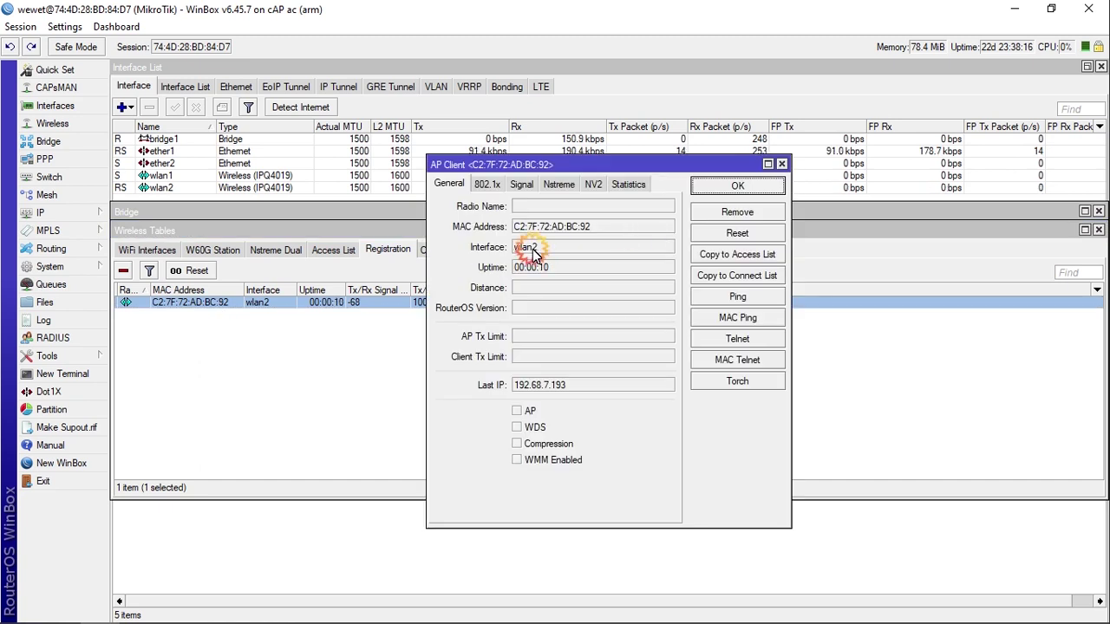
click(781, 165)
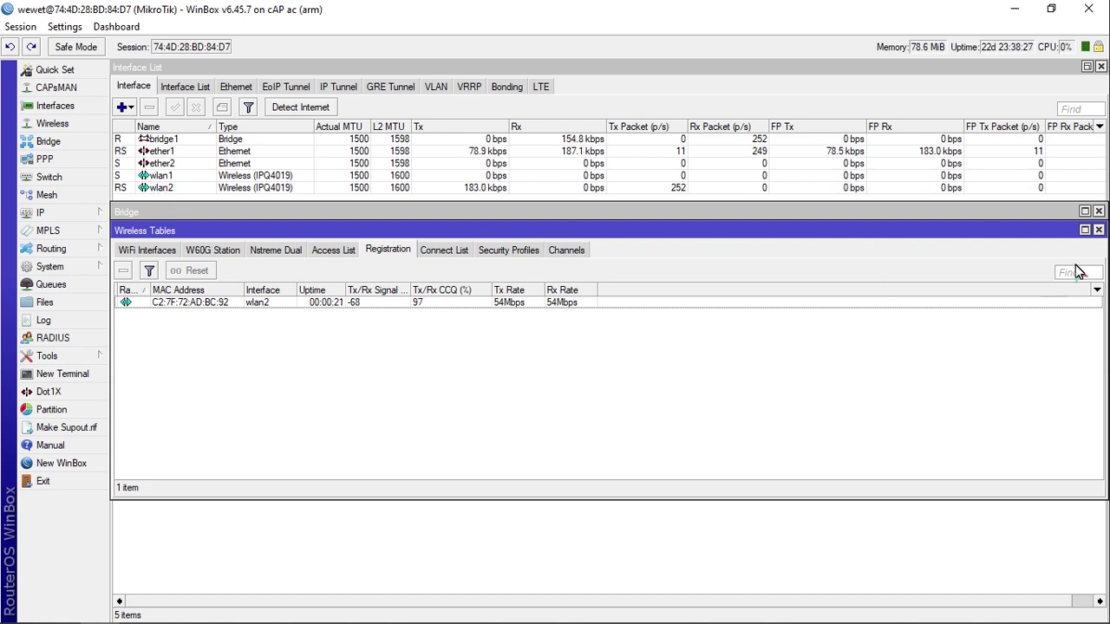
Step: Open the wireless settings of the wlan1 interface
click(164, 252)
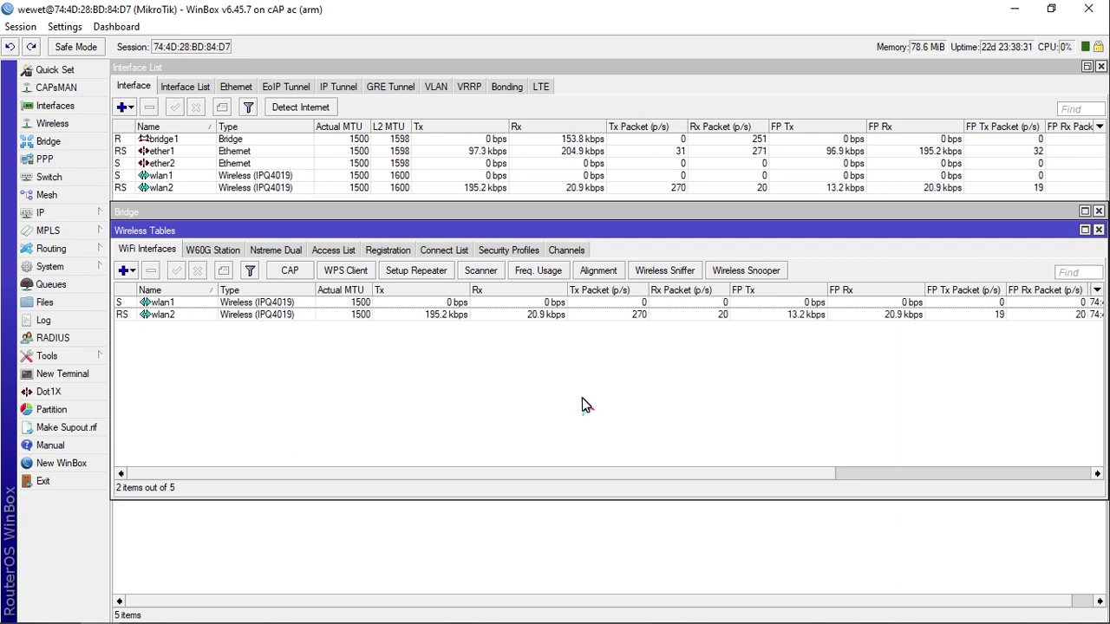
click(170, 305)
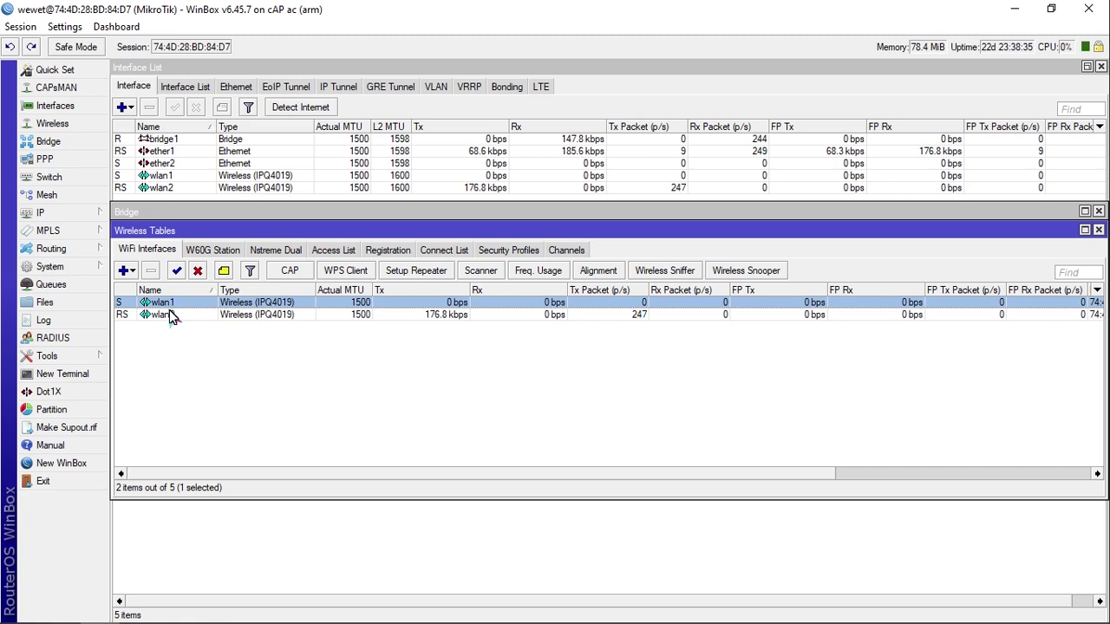
click(171, 316)
click(168, 303)
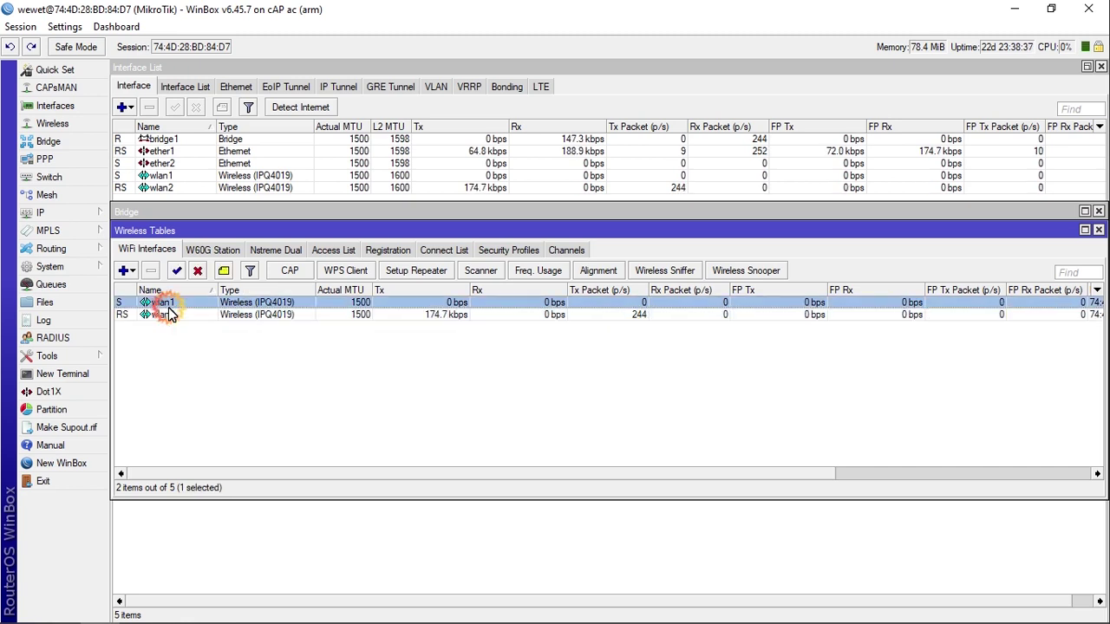
double_click(168, 305)
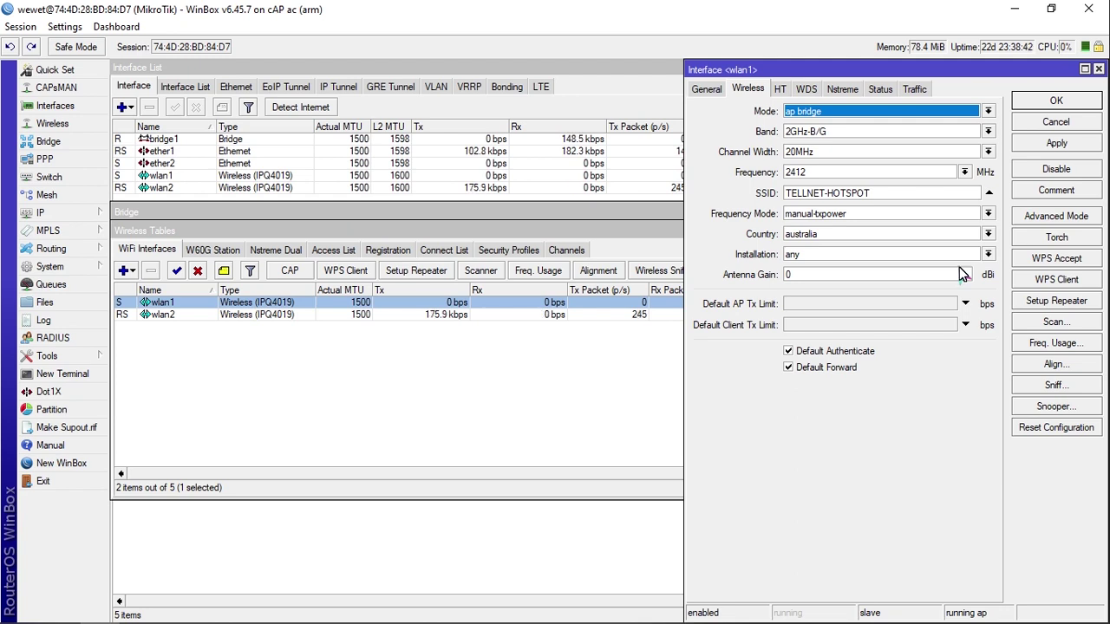
click(701, 93)
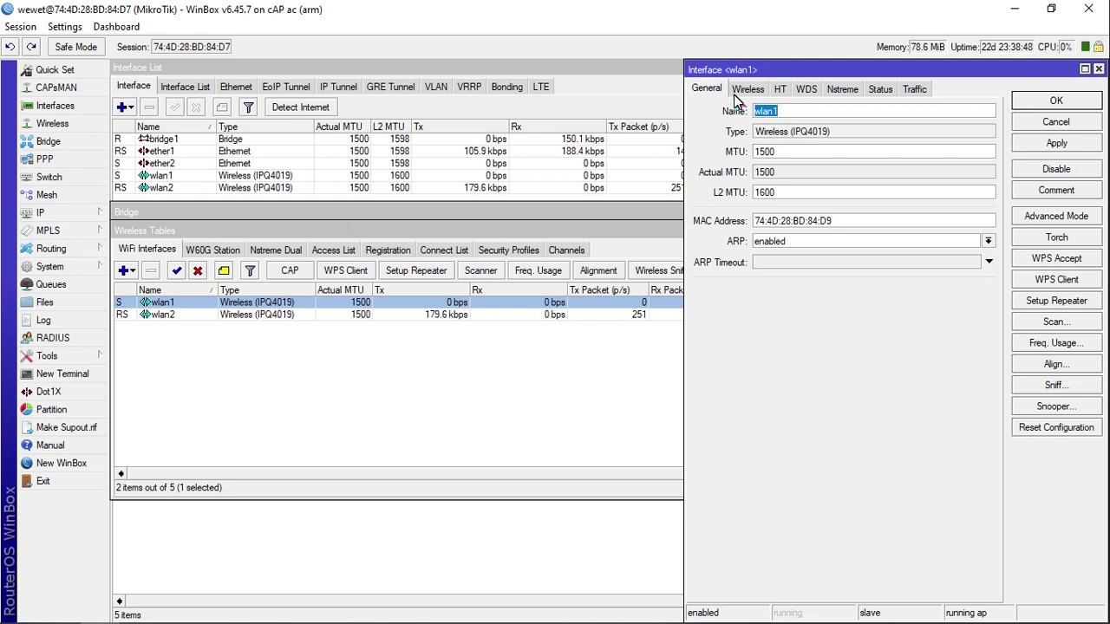
click(756, 90)
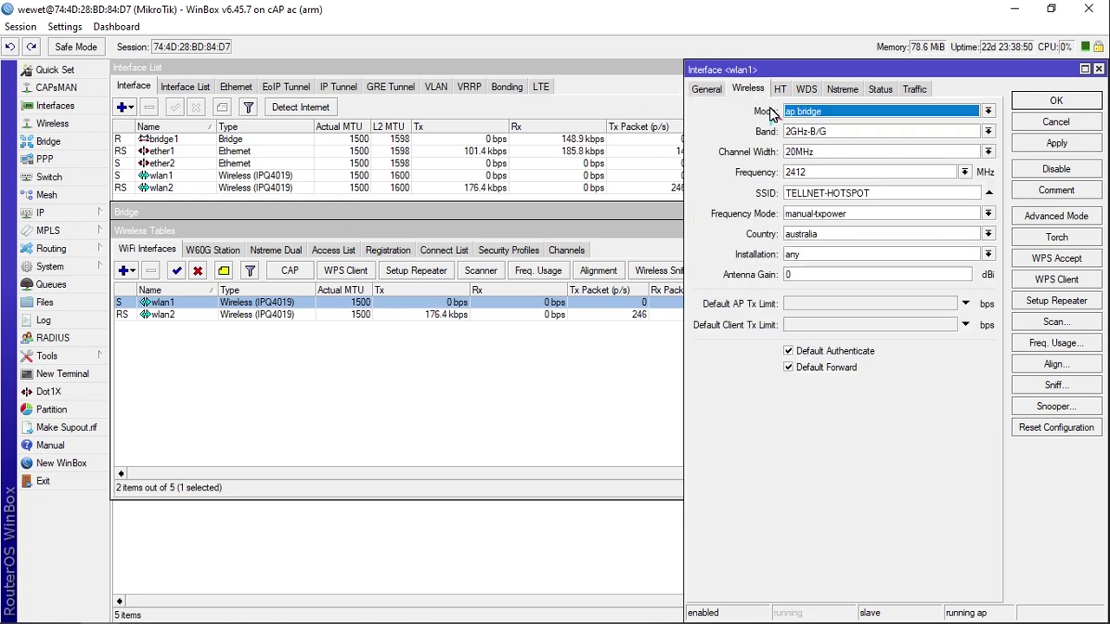
Step: Set wlan1's band to 2GHz-B/G and its channel width to 20MHz
click(988, 131)
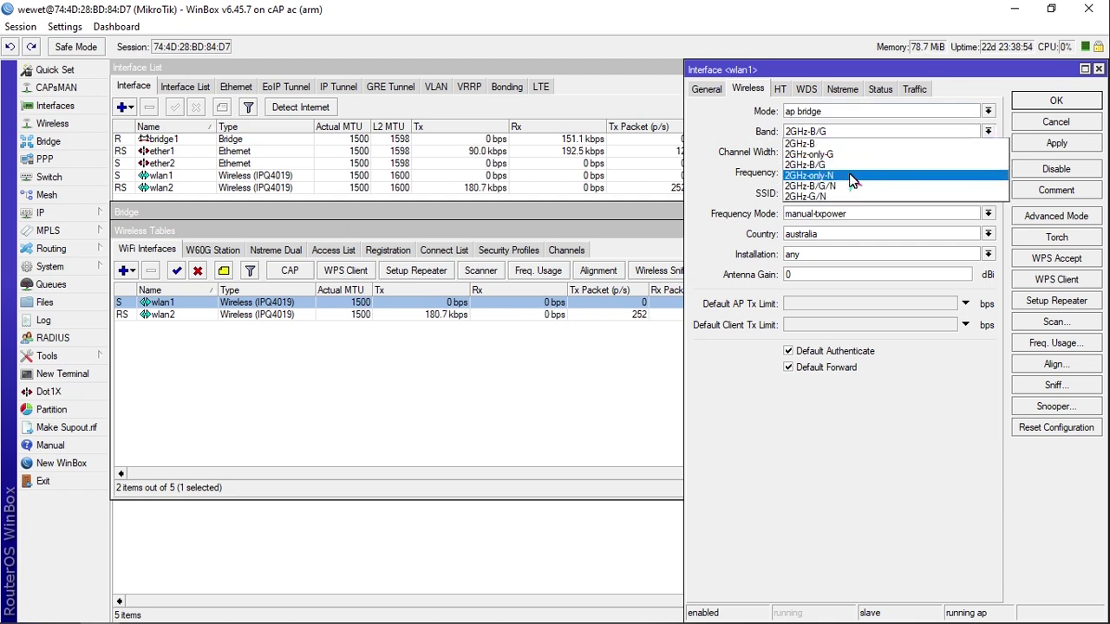
click(855, 164)
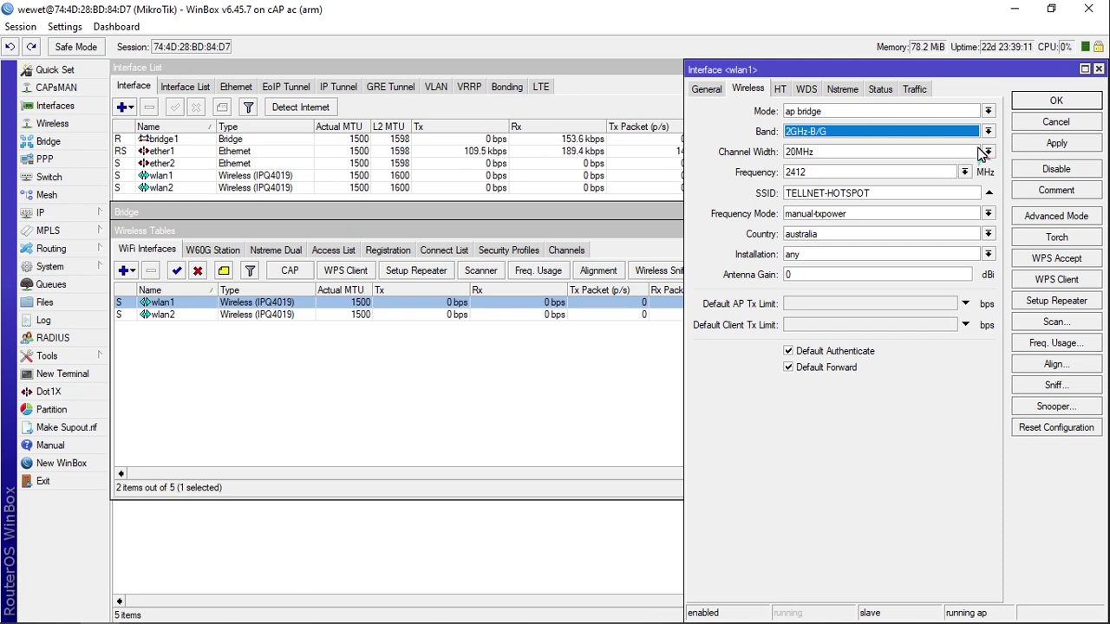
click(989, 152)
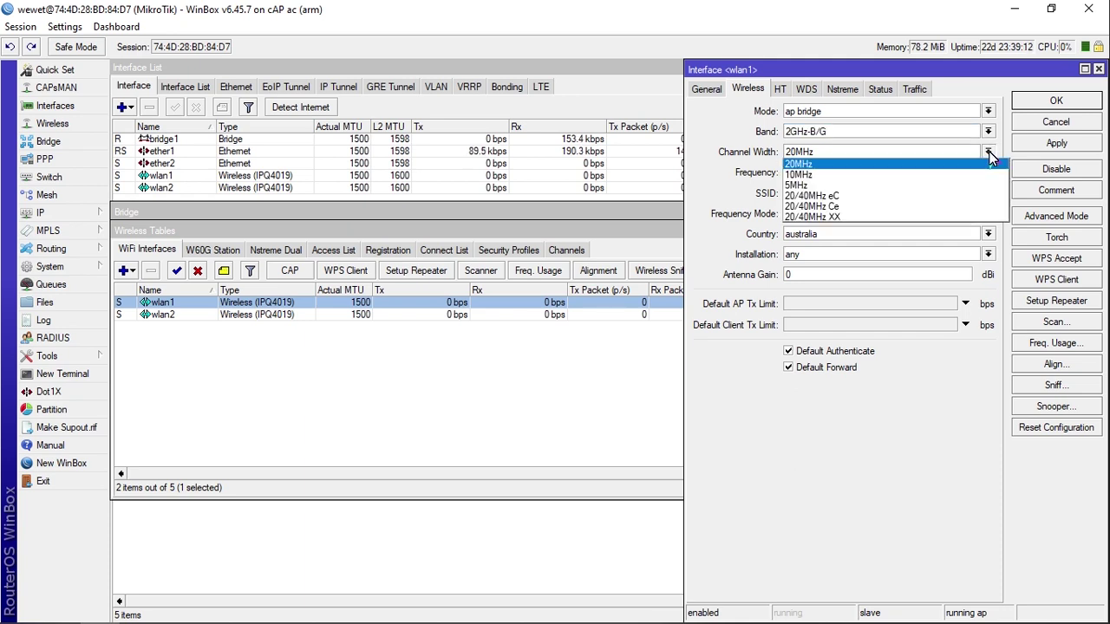
click(866, 164)
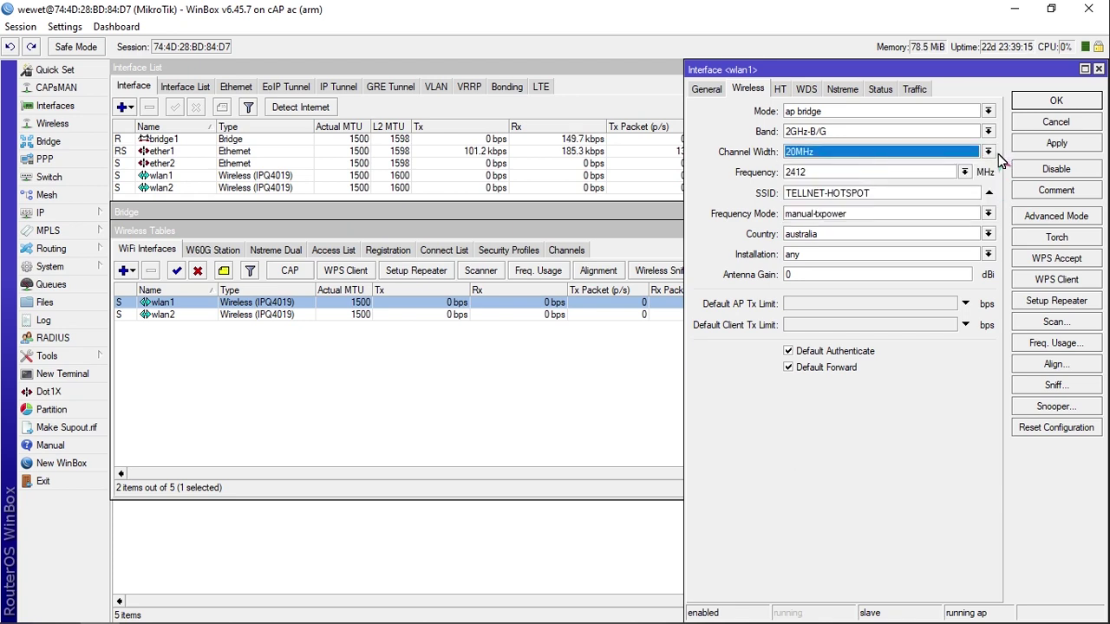
Step: Review the available frequencies for wlan1 and select 2412 MHz
click(965, 173)
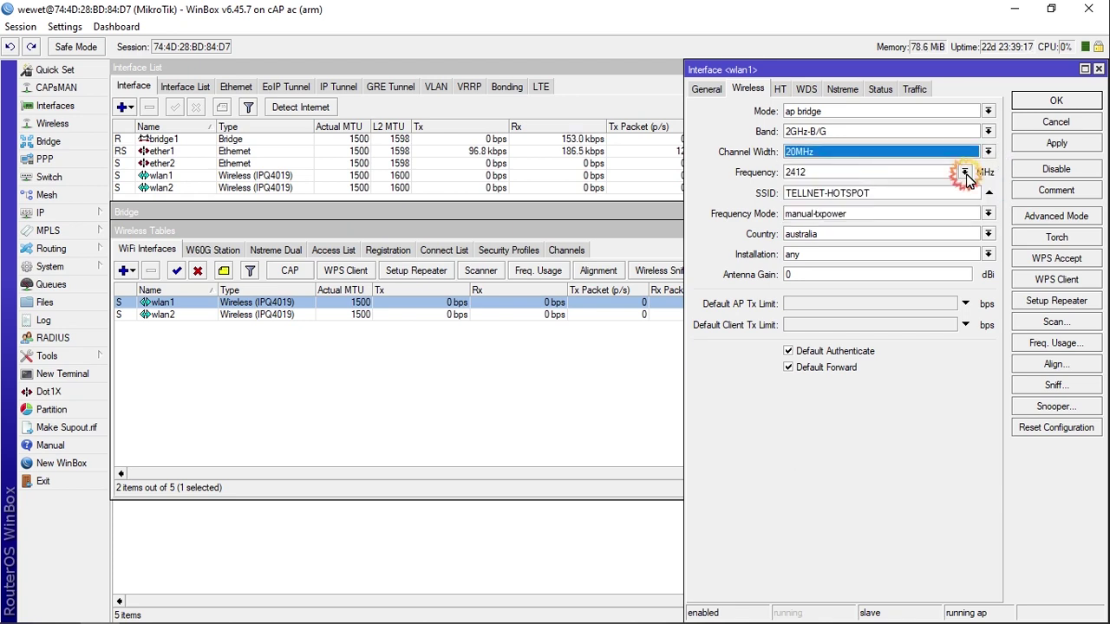
click(916, 317)
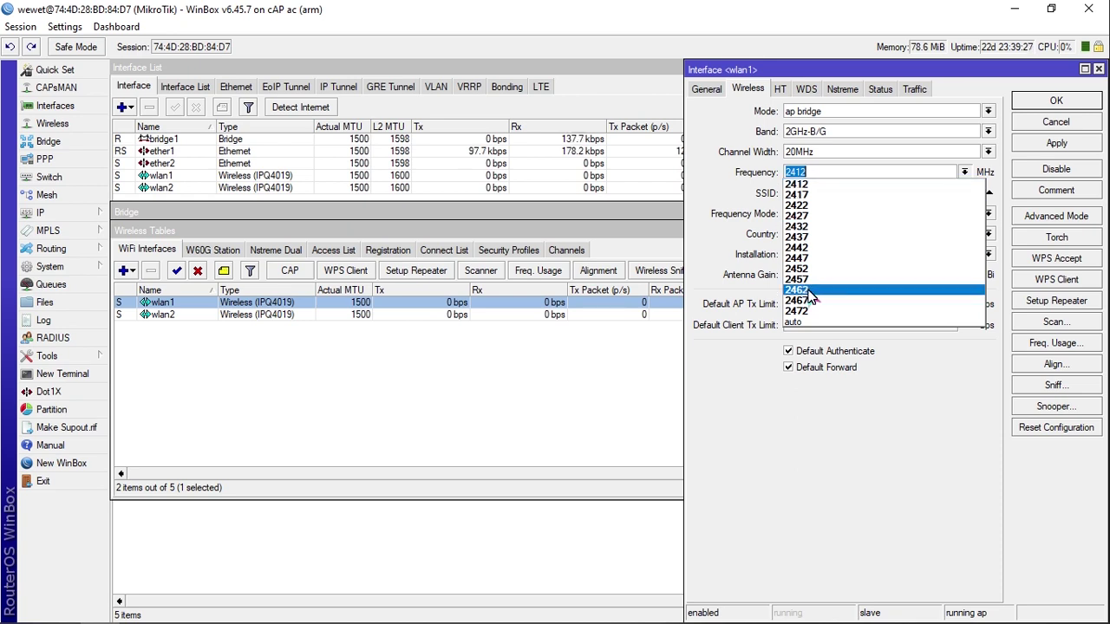
click(943, 341)
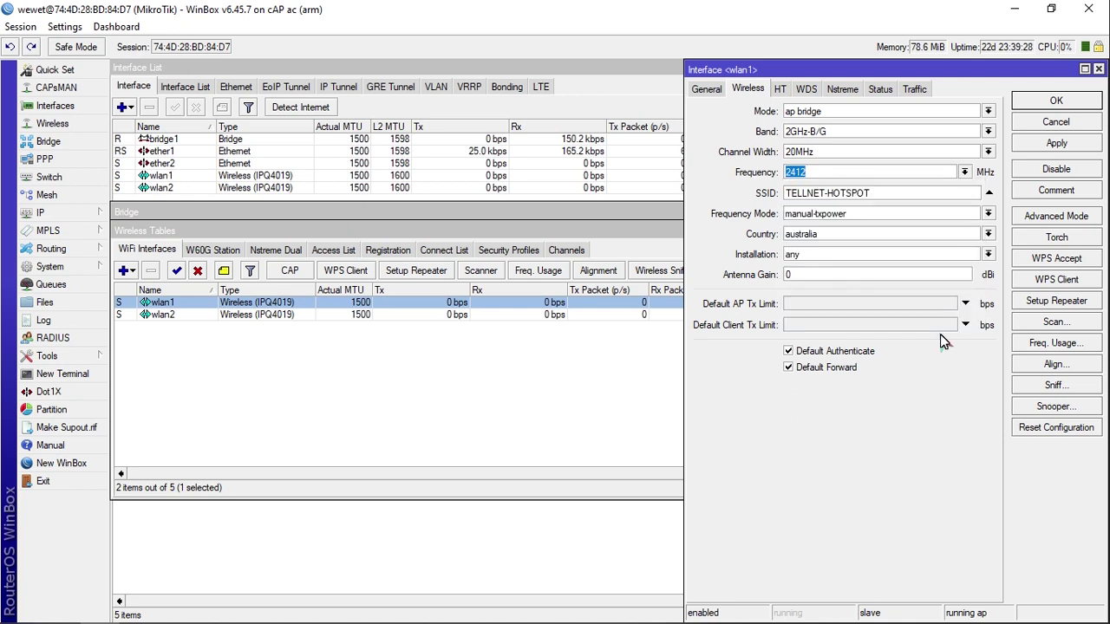
click(965, 172)
click(921, 185)
Step: Examine wlan1's SSID, frequency mode options, installation options and antenna gain
click(918, 193)
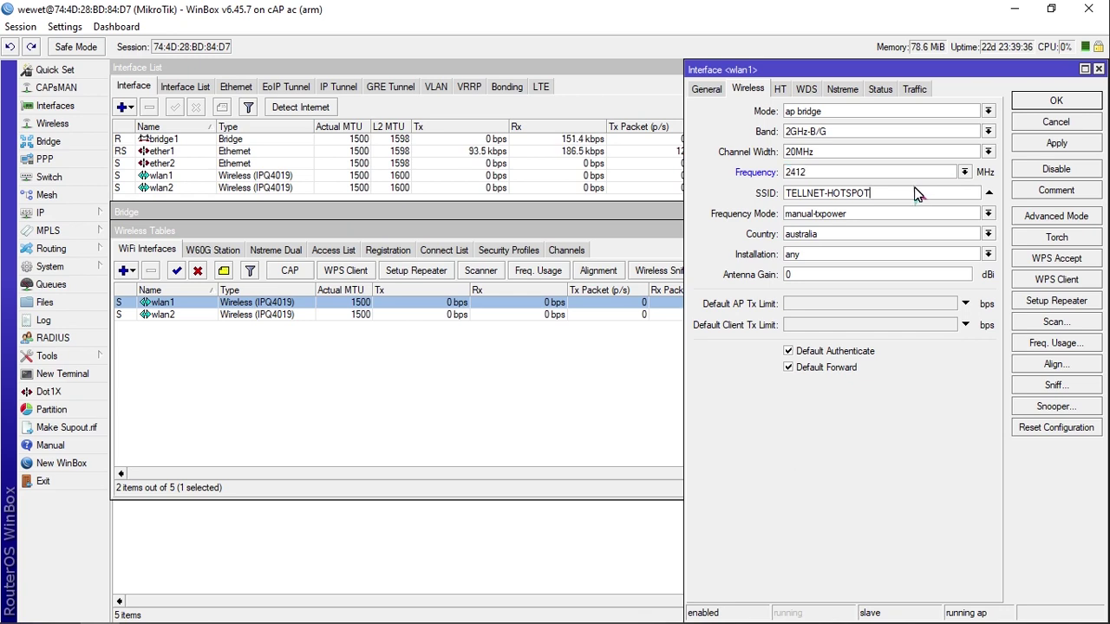
drag(918, 192, 772, 200)
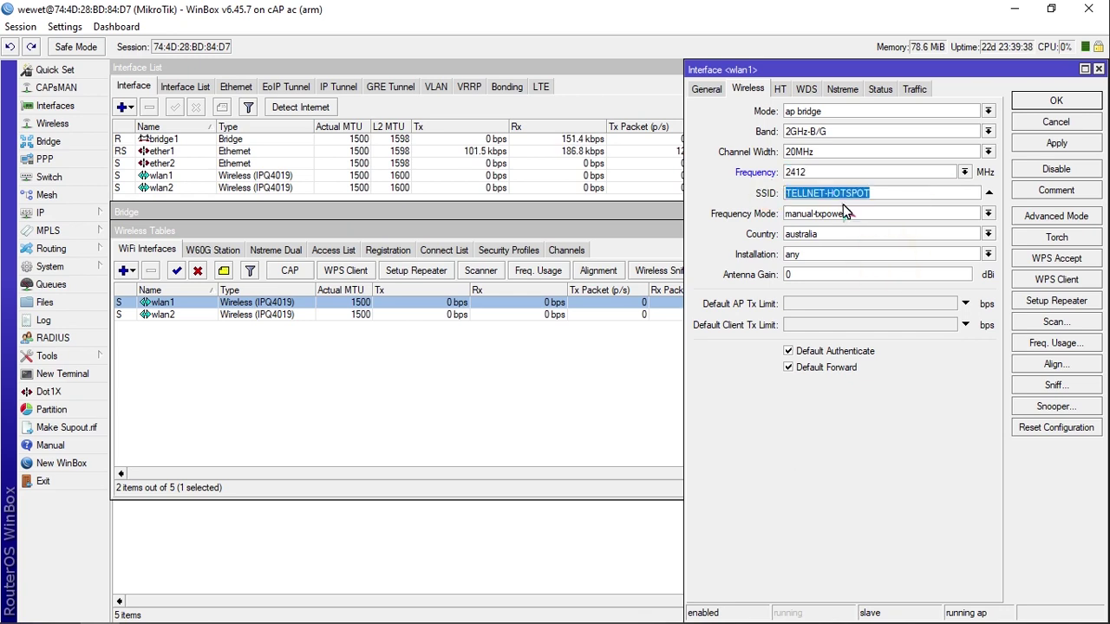
click(815, 192)
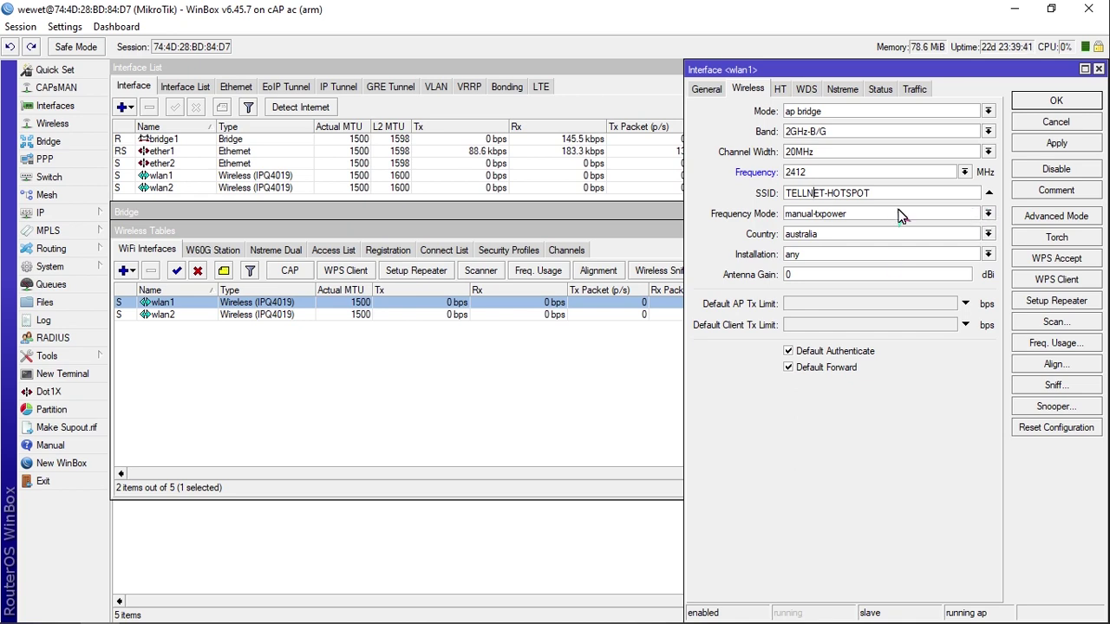
click(989, 213)
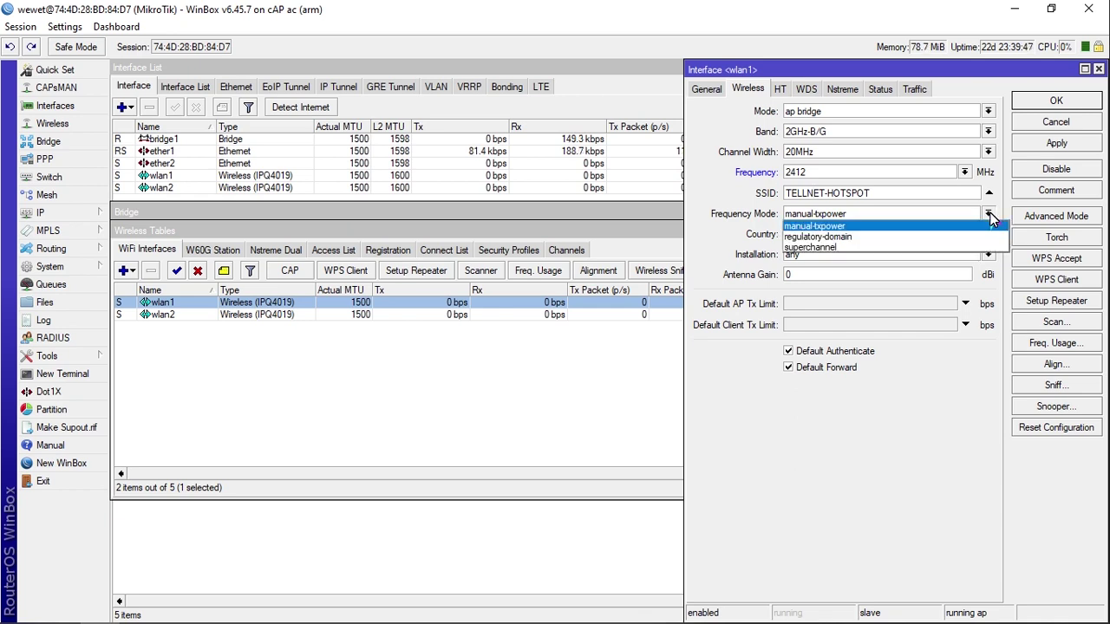
click(941, 485)
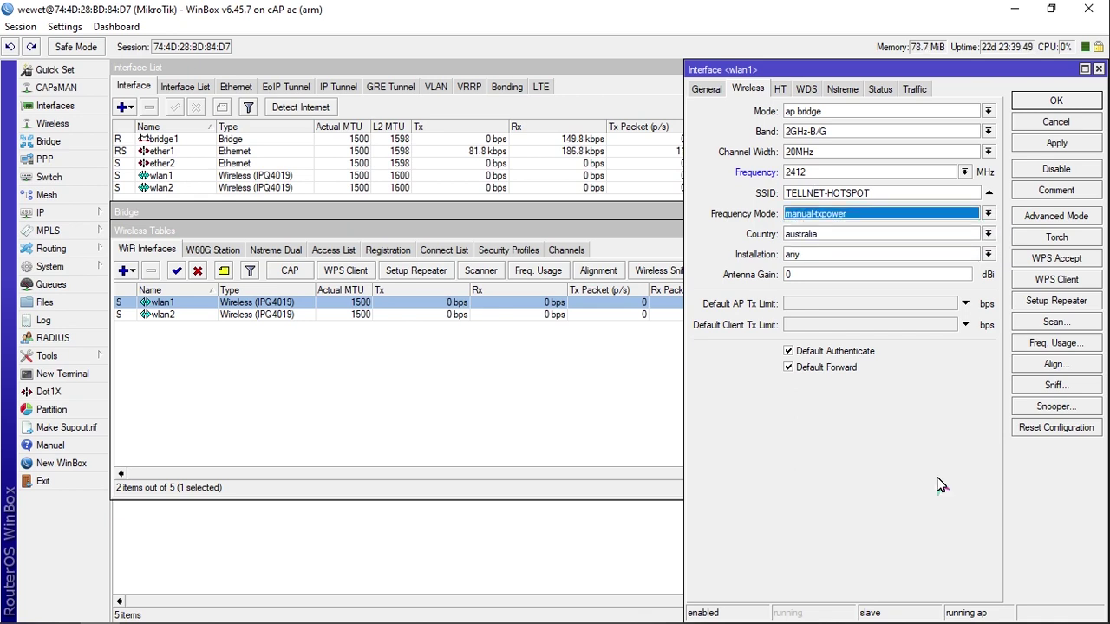
click(988, 254)
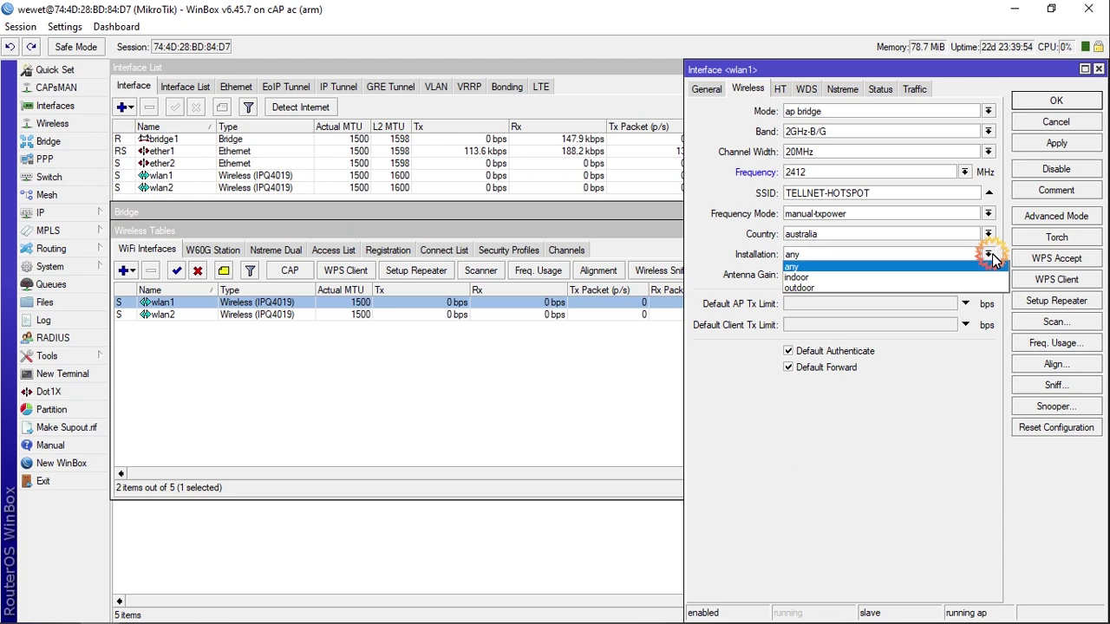
click(957, 372)
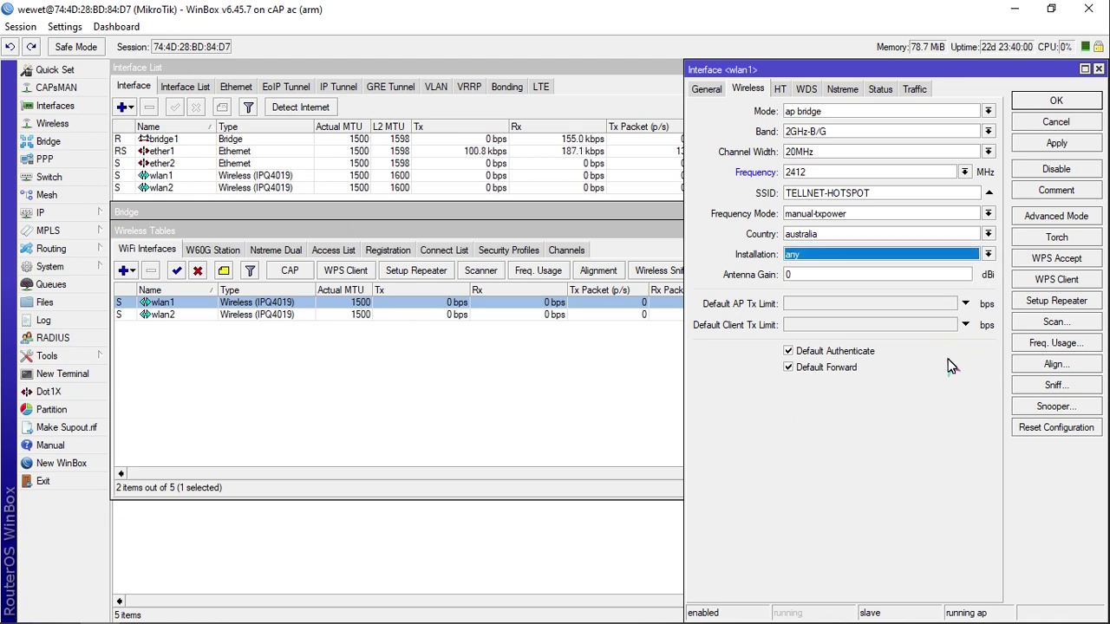
click(718, 279)
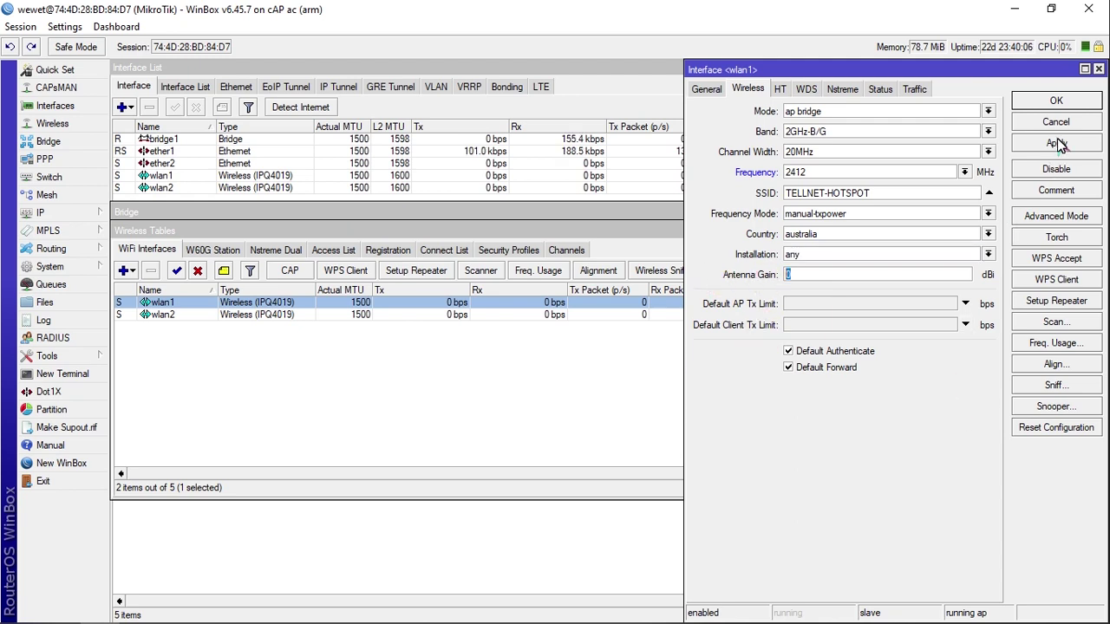
Step: Review wlan1's available wireless modes, select ap bridge, and examine its WDS, Nstreme and HT chain settings
click(988, 111)
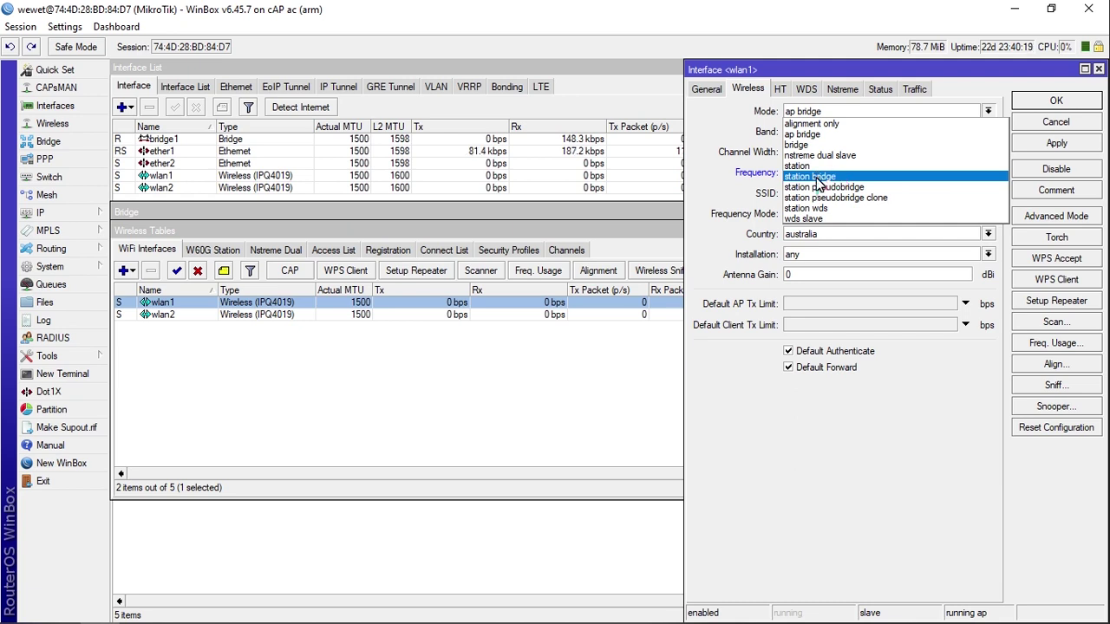
click(827, 136)
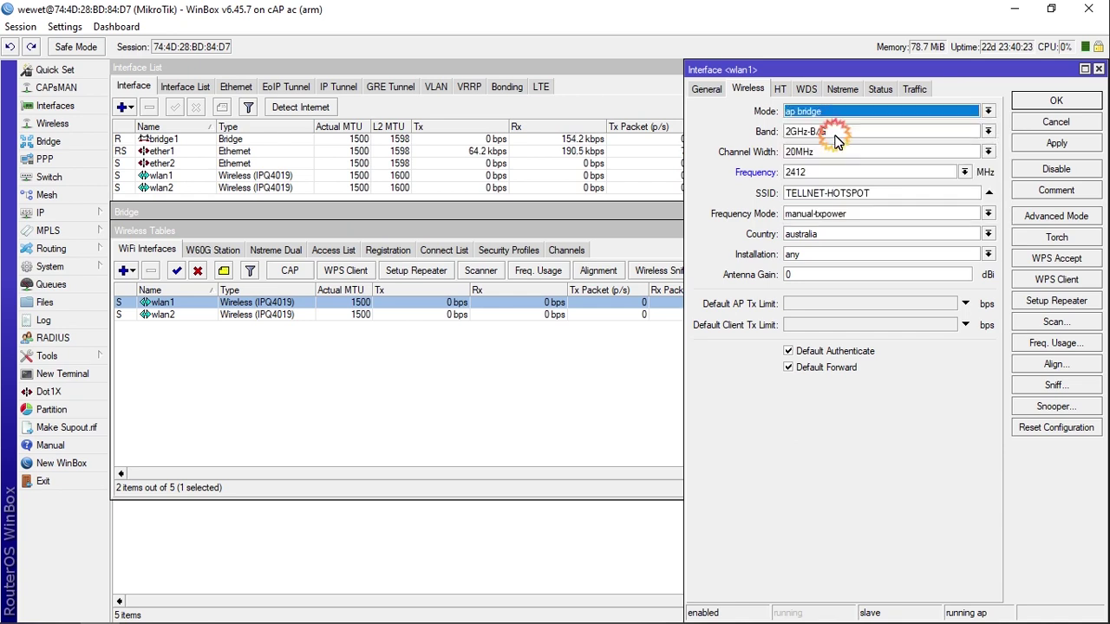
click(803, 90)
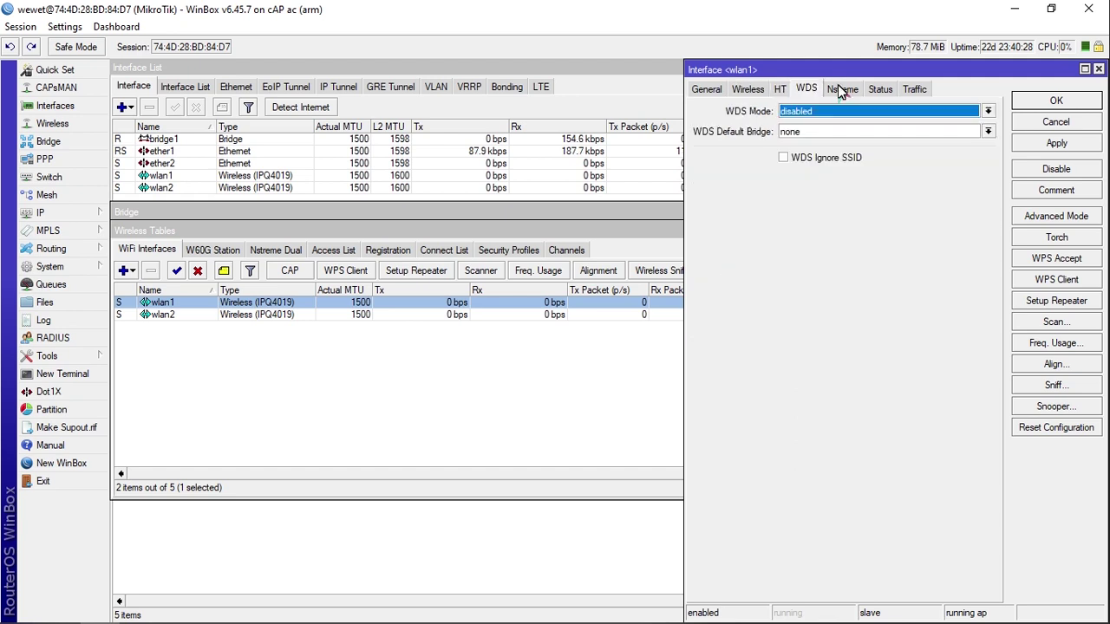
click(841, 89)
click(879, 89)
click(842, 89)
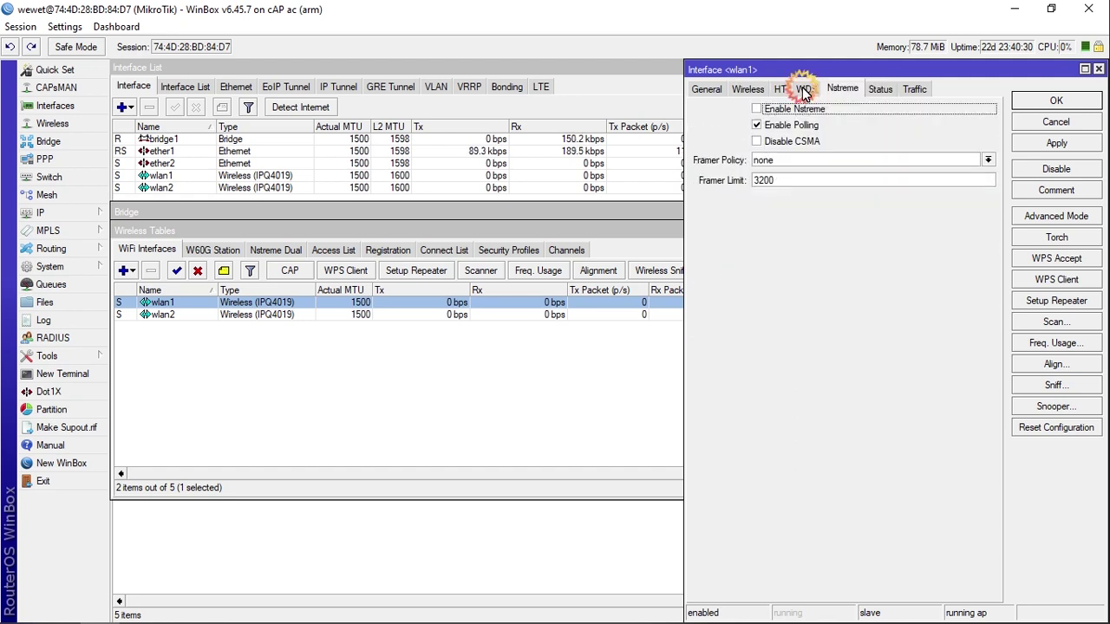
click(803, 91)
click(780, 89)
click(748, 89)
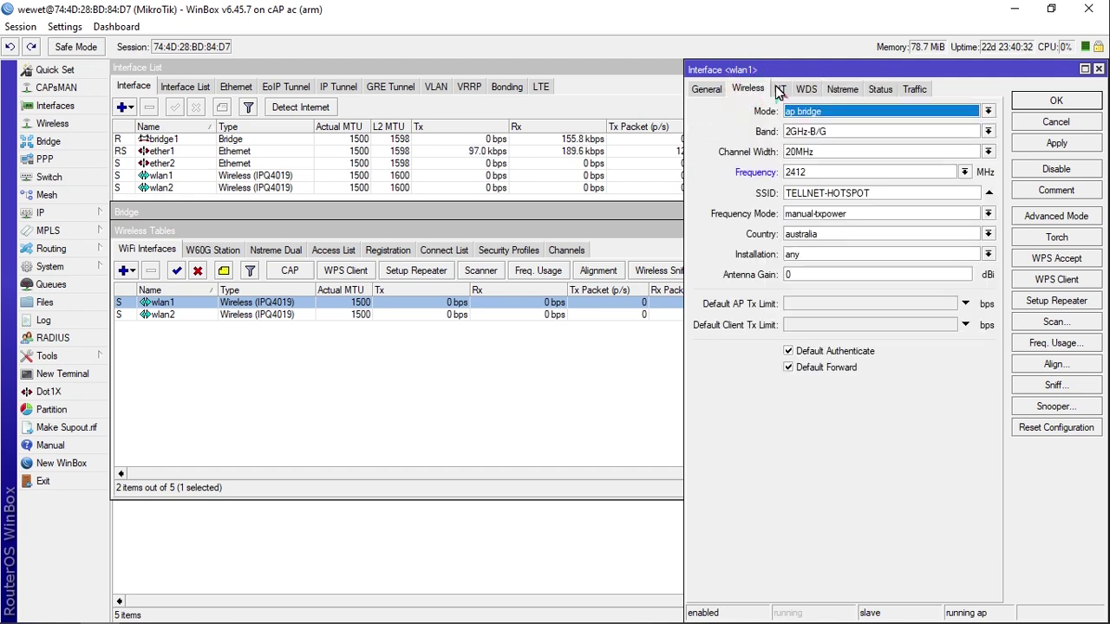
click(779, 90)
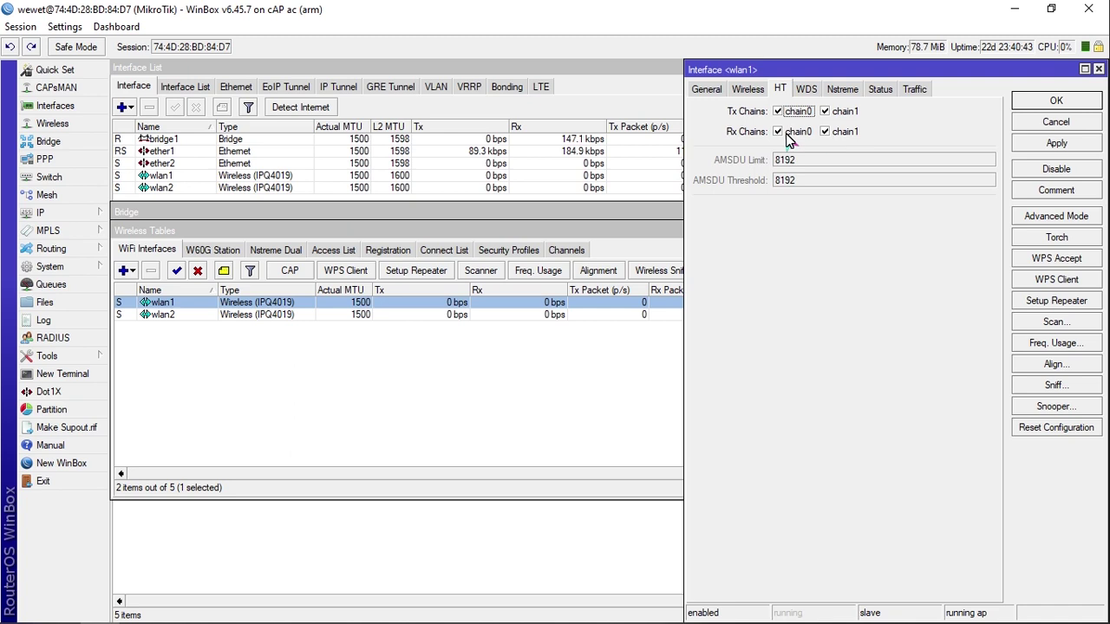
click(750, 89)
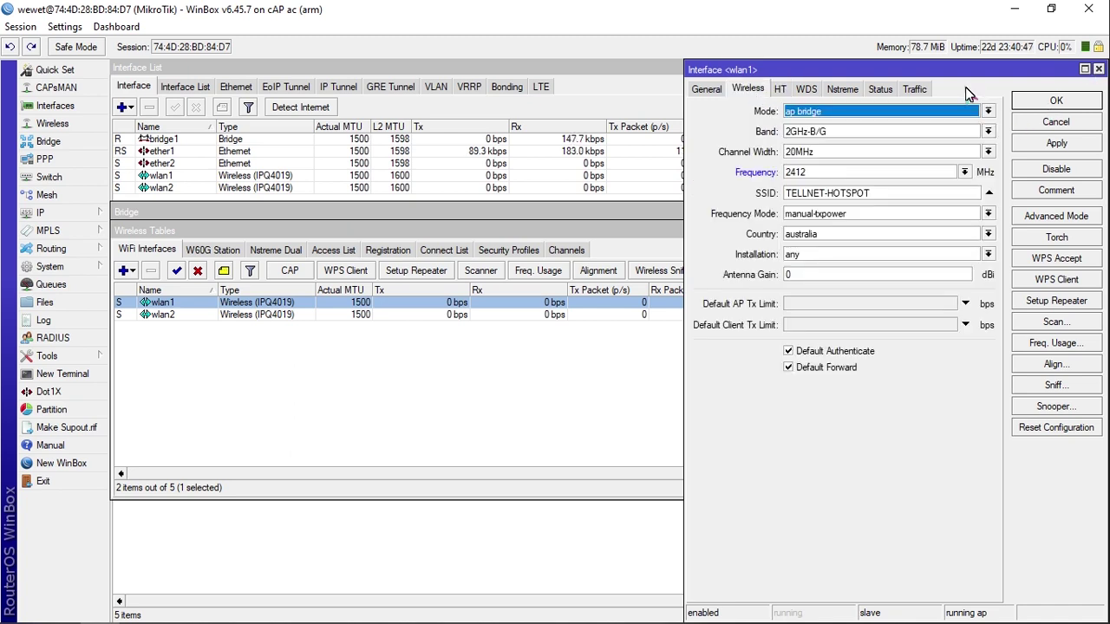
Step: Compare the channel and Overall Tx CCQ readings in the status details of wlan1 and wlan2
click(881, 90)
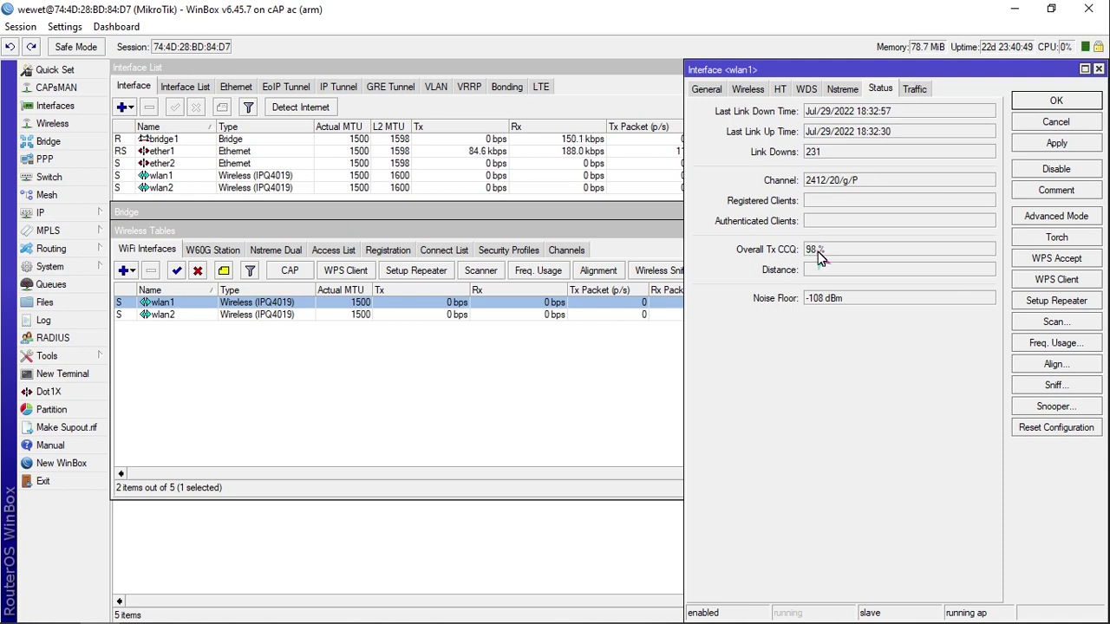
click(1099, 68)
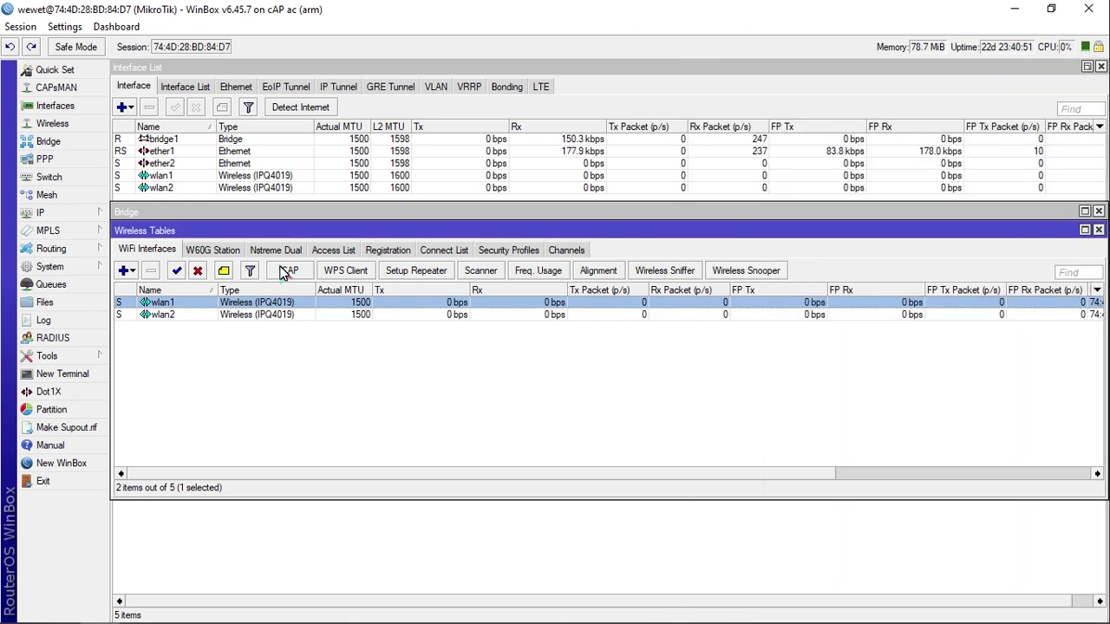
double_click(199, 315)
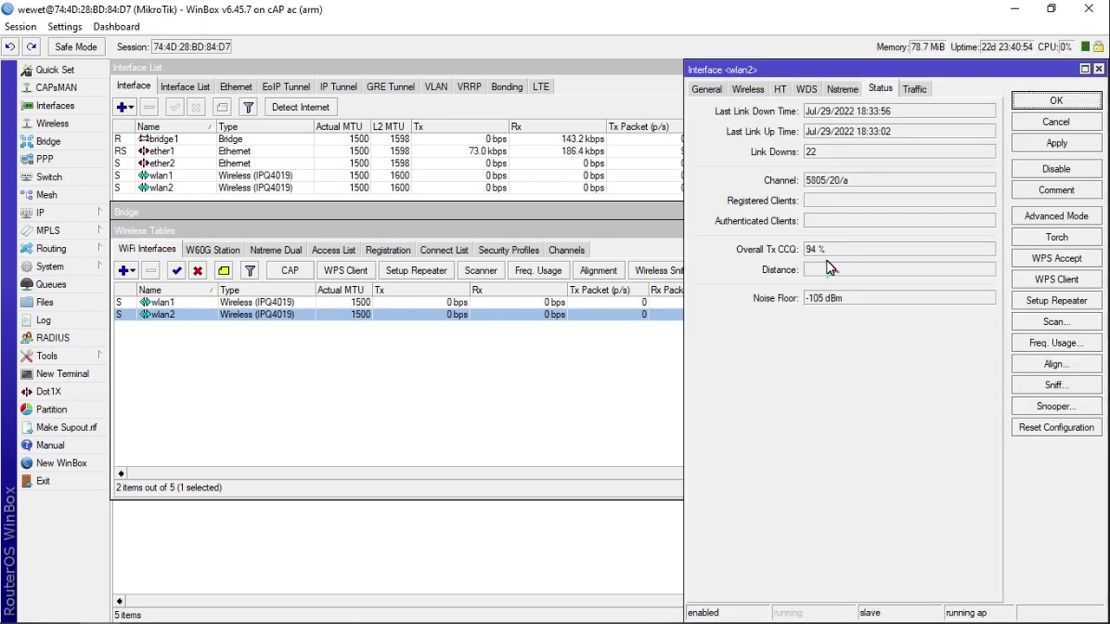
drag(828, 253, 763, 252)
Step: Check the wireless registration table for connected clients and close wlan2's interface settings
click(388, 251)
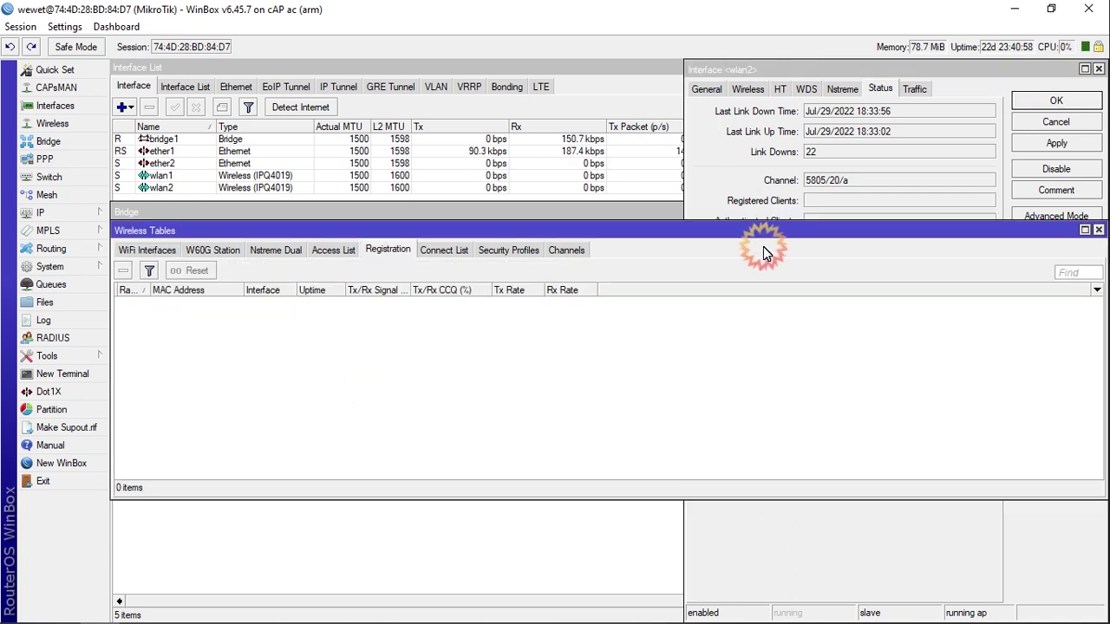
click(855, 471)
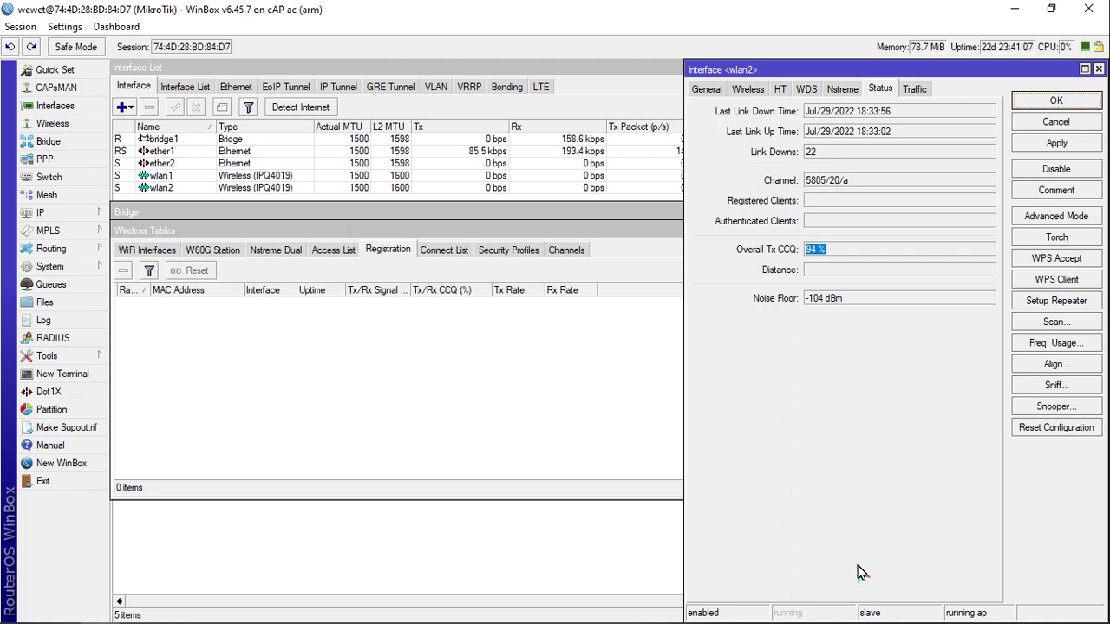
click(1091, 104)
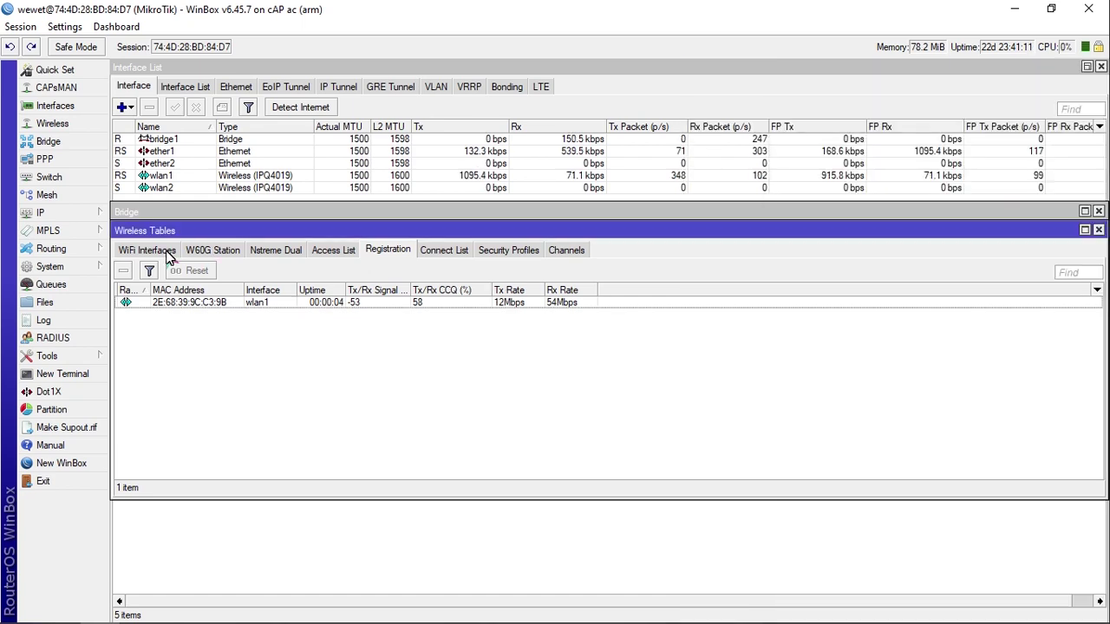
Step: Inspect wlan1's registered clients, authenticated clients and Overall Tx CCQ, and return to the wireless registration table
click(170, 258)
click(161, 312)
double_click(161, 304)
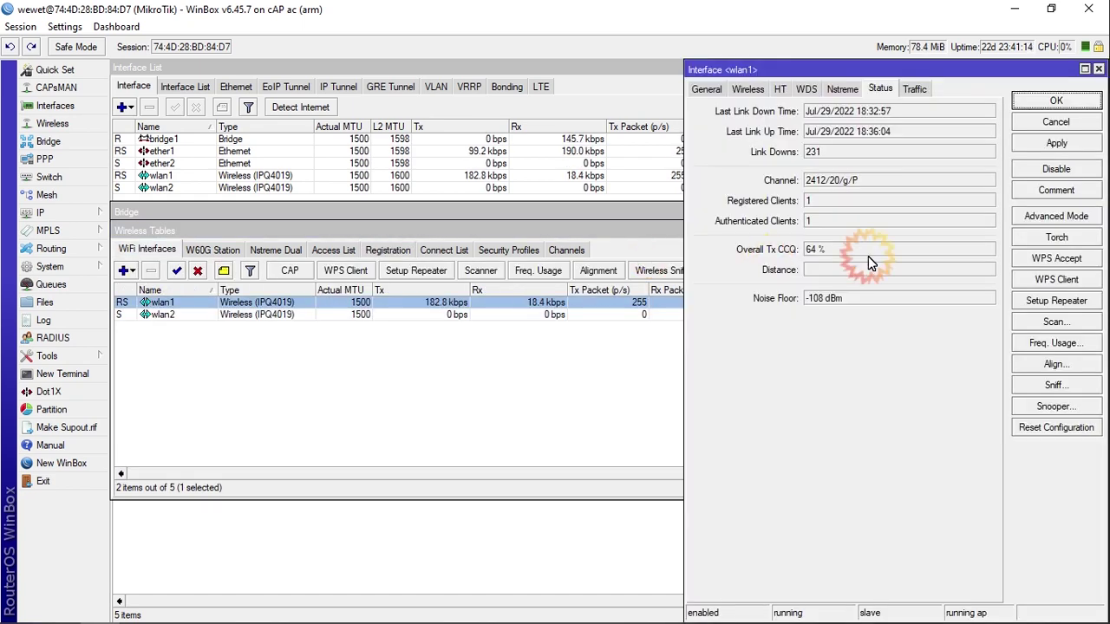
click(808, 202)
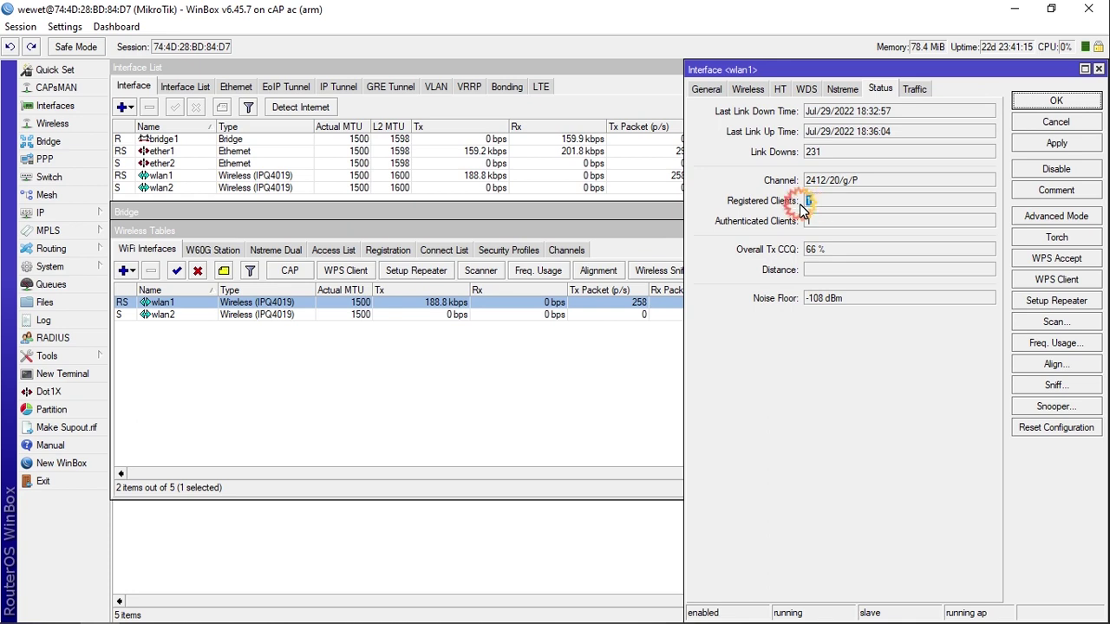
click(790, 224)
click(811, 249)
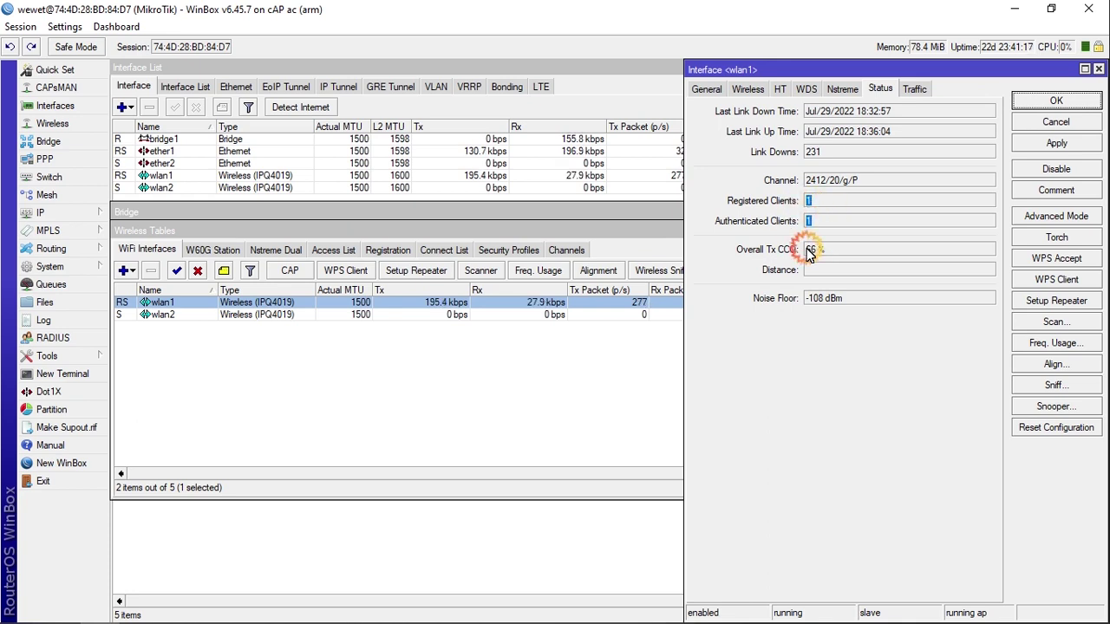
click(842, 252)
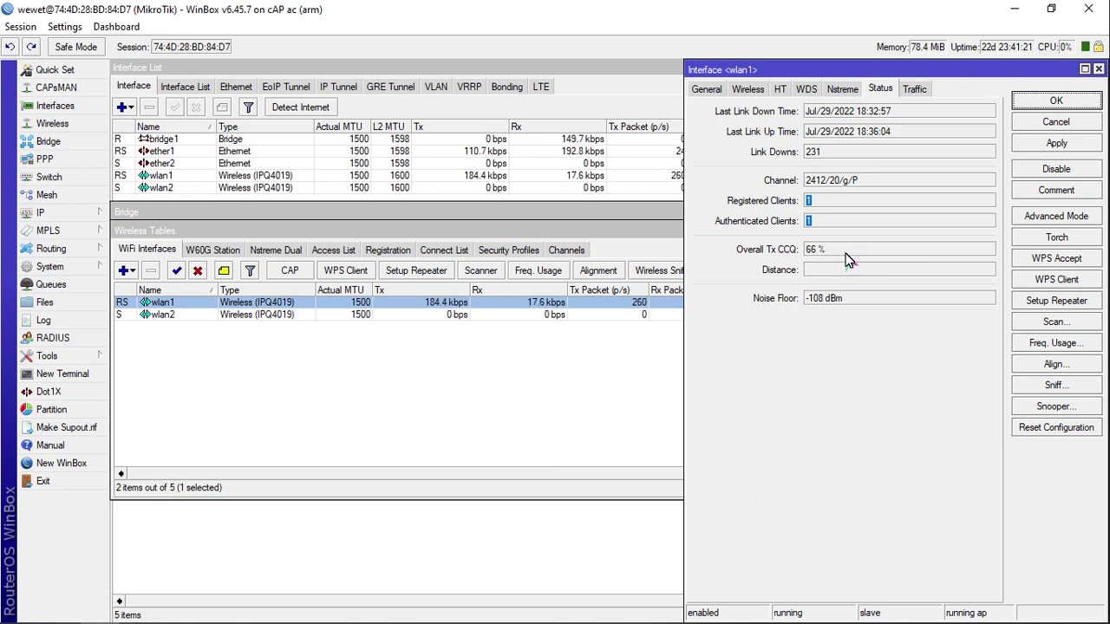
click(1056, 122)
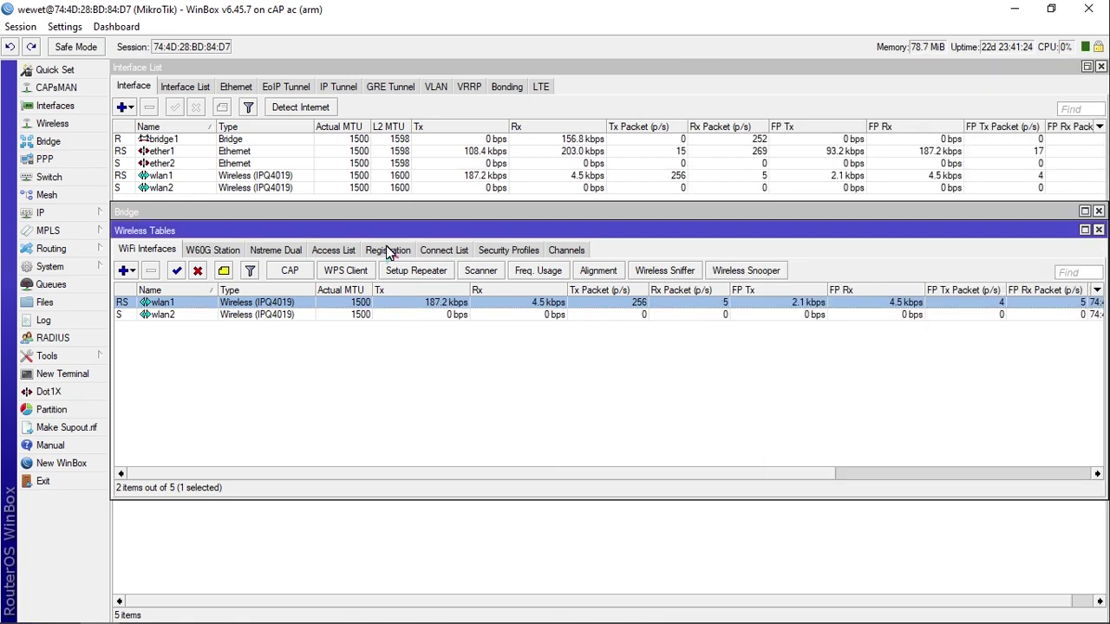
click(373, 251)
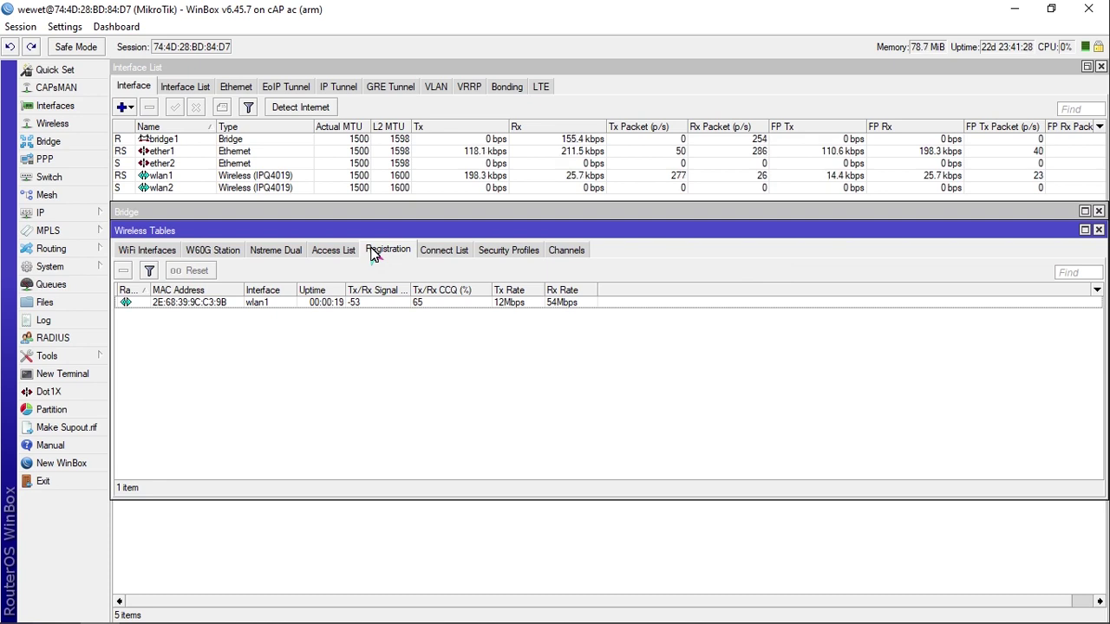